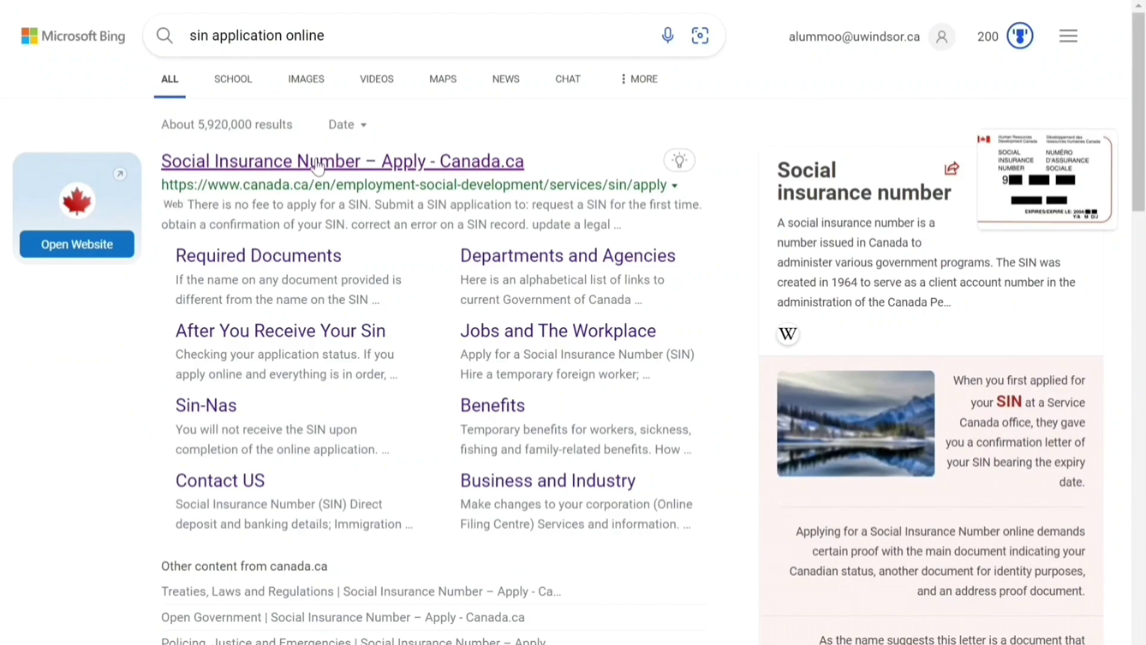
# Open the Canada.ca SIN Apply page and select applying for yourself as a temporary resident
pyautogui.click(472, 163)
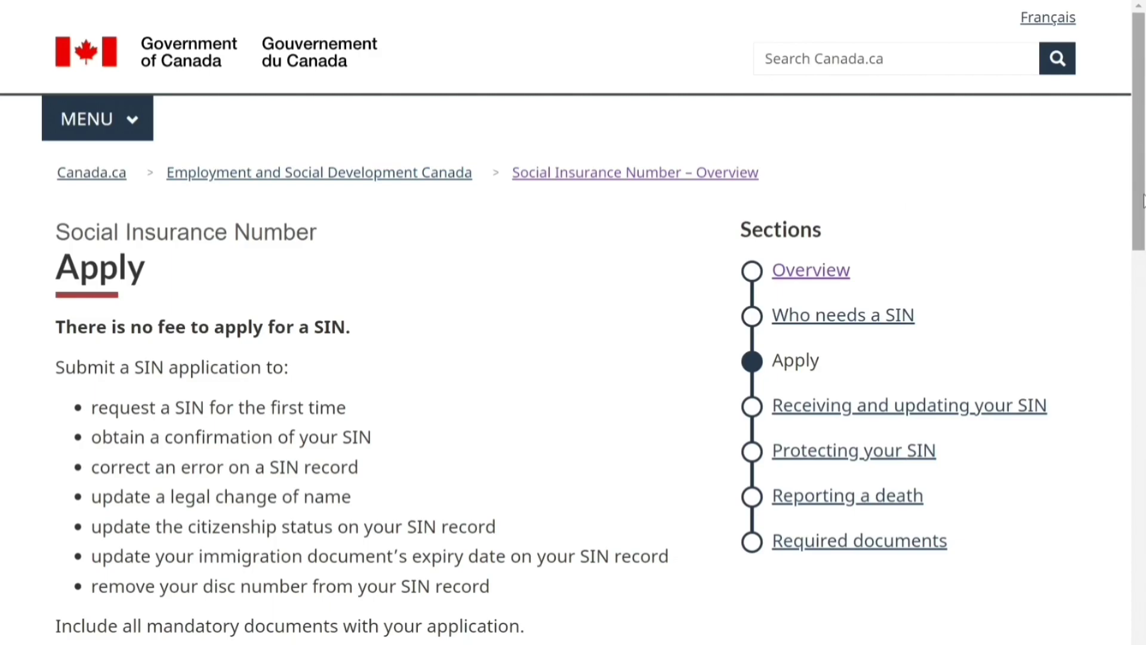
pyautogui.moveTo(1143, 199); pyautogui.dragTo(1141, 586)
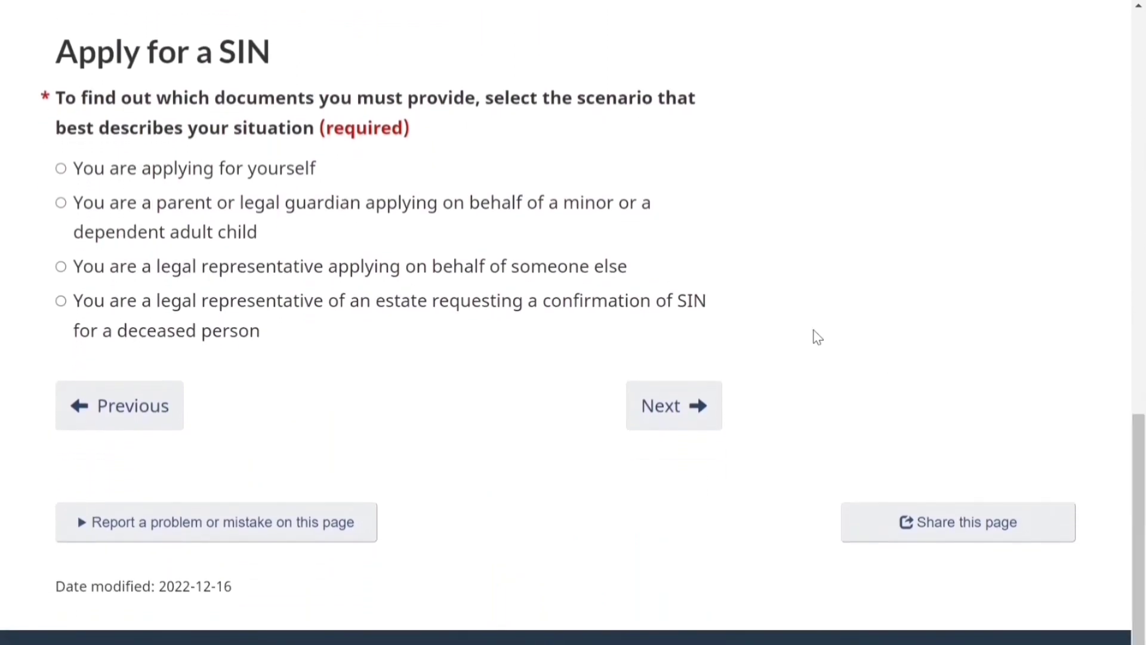
pyautogui.click(61, 169)
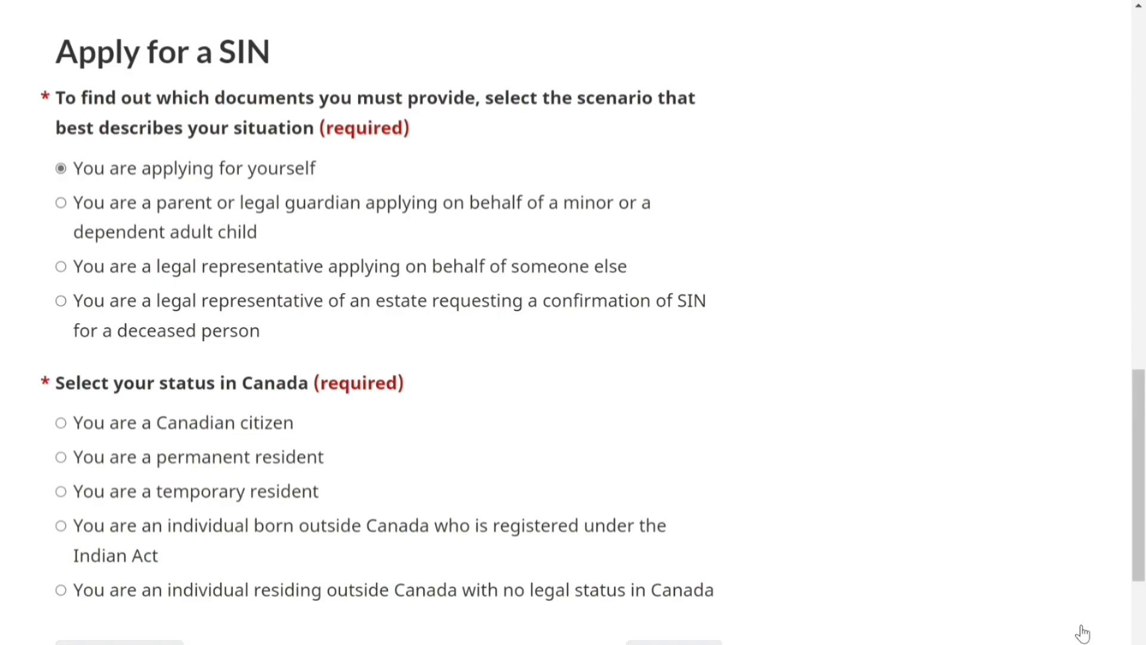
pyautogui.scroll(-1, 1082, 632)
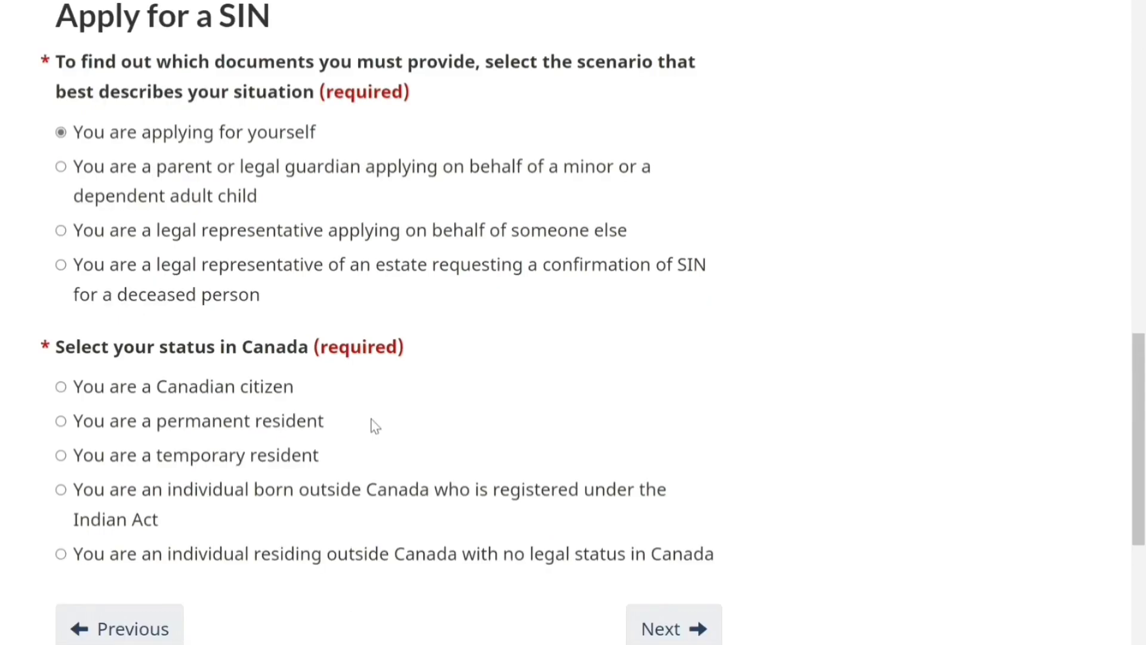
pyautogui.click(61, 455)
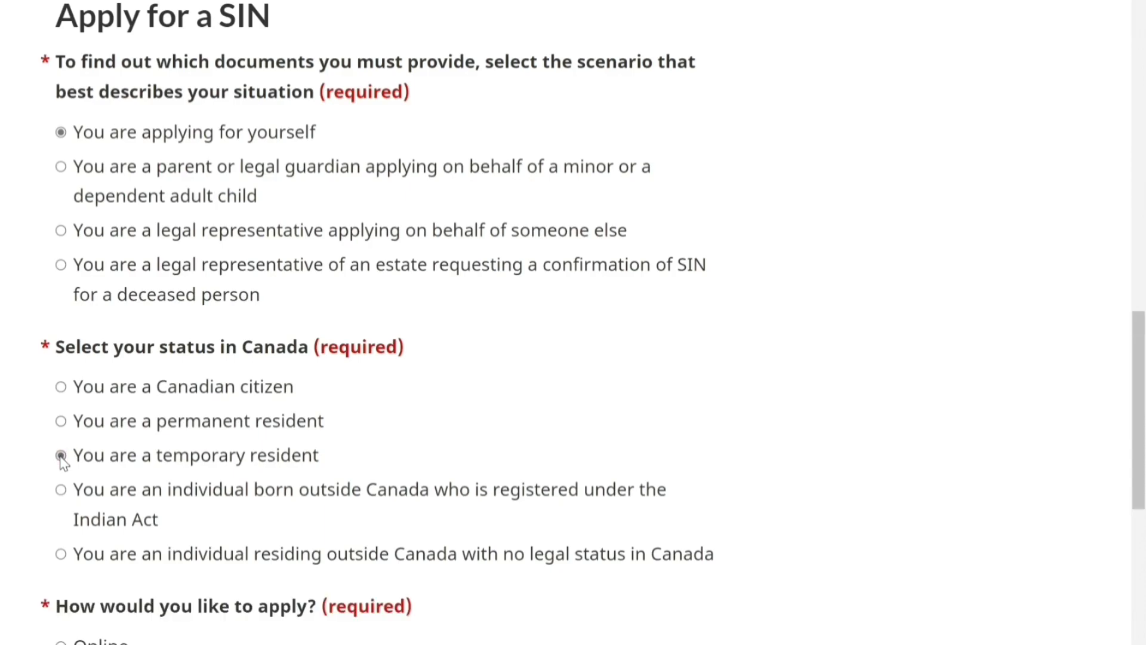
# Choose the Online application method, review the required documents, and start applying online
pyautogui.moveTo(1138, 425); pyautogui.dragTo(1143, 485)
pyautogui.click(62, 401)
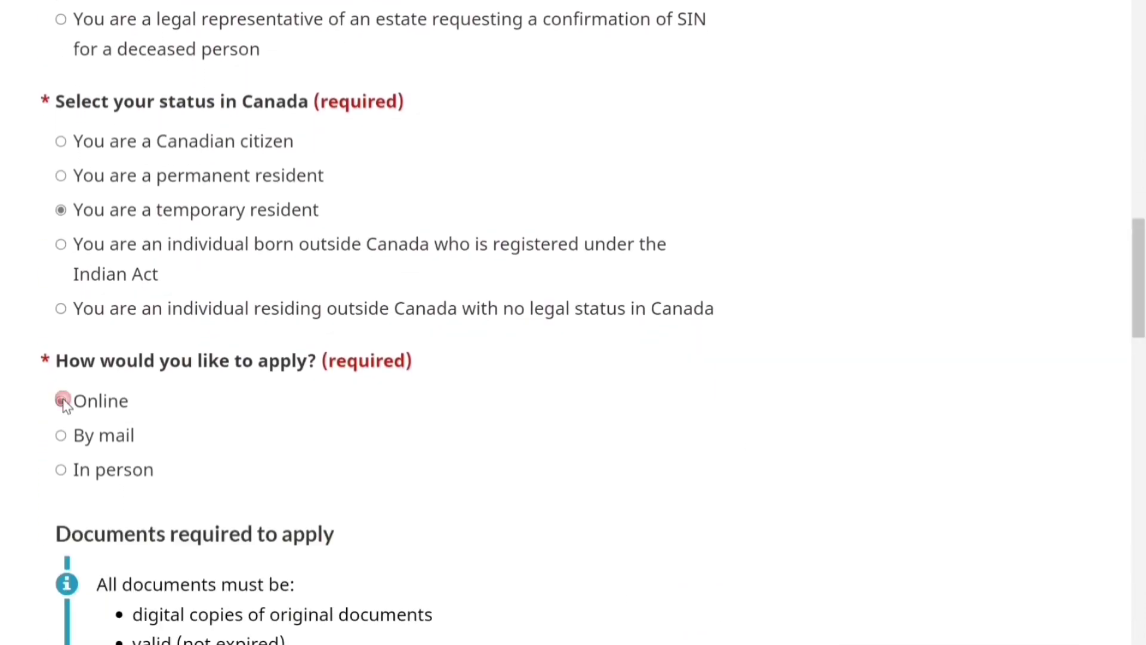
pyautogui.moveTo(1140, 274); pyautogui.dragTo(1144, 542)
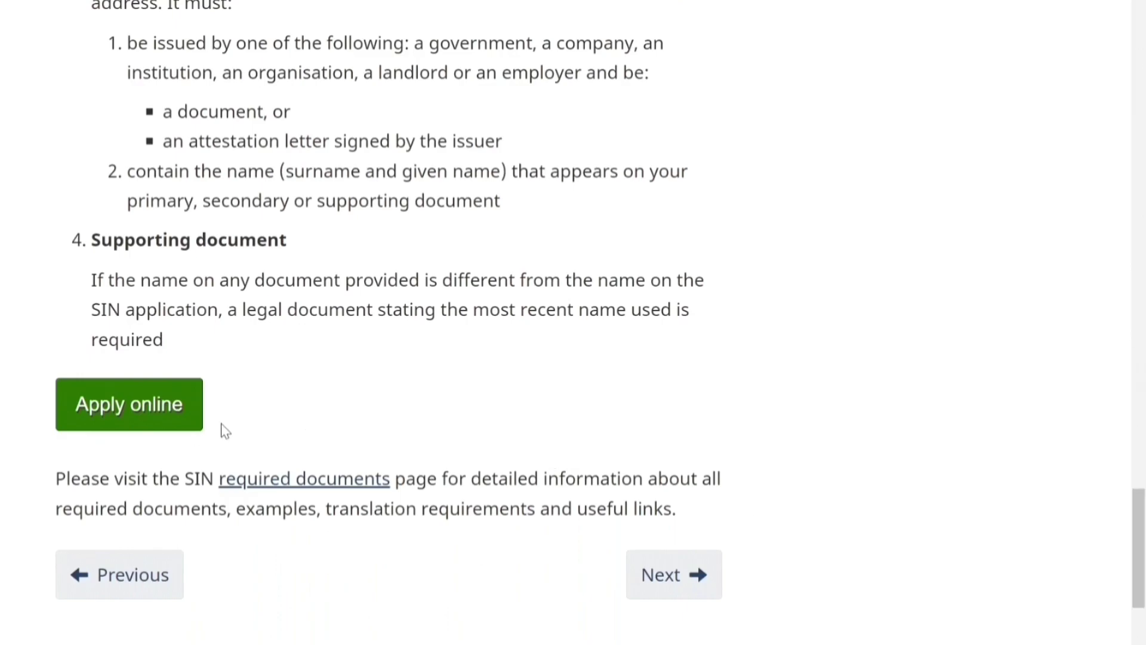
pyautogui.click(174, 427)
# Accept the Terms and Conditions of Use and the Privacy Statement
pyautogui.scroll(-3, 173, 426)
pyautogui.scroll(-3, 573, 322)
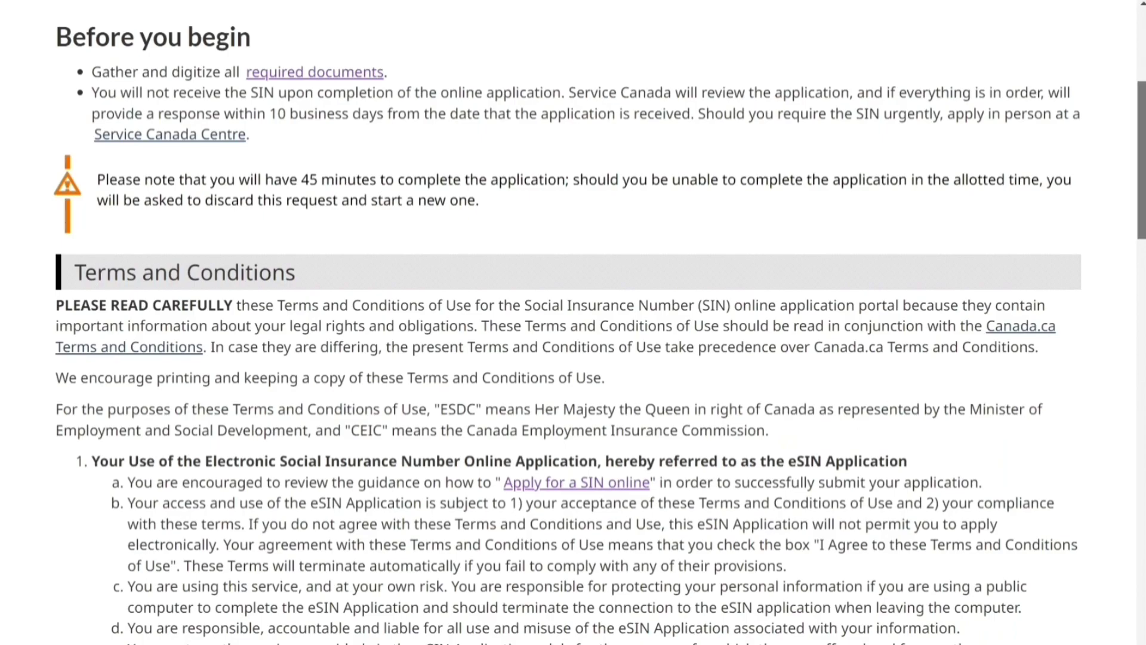
pyautogui.scroll(-5, 573, 322)
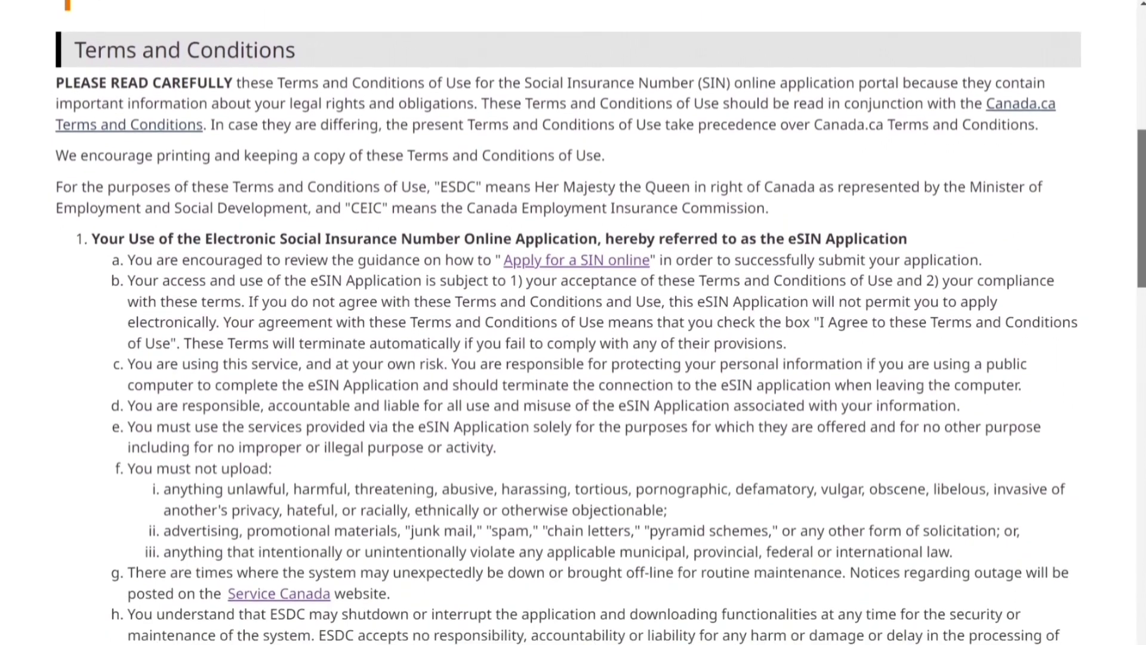
pyautogui.scroll(-10, 1143, 402)
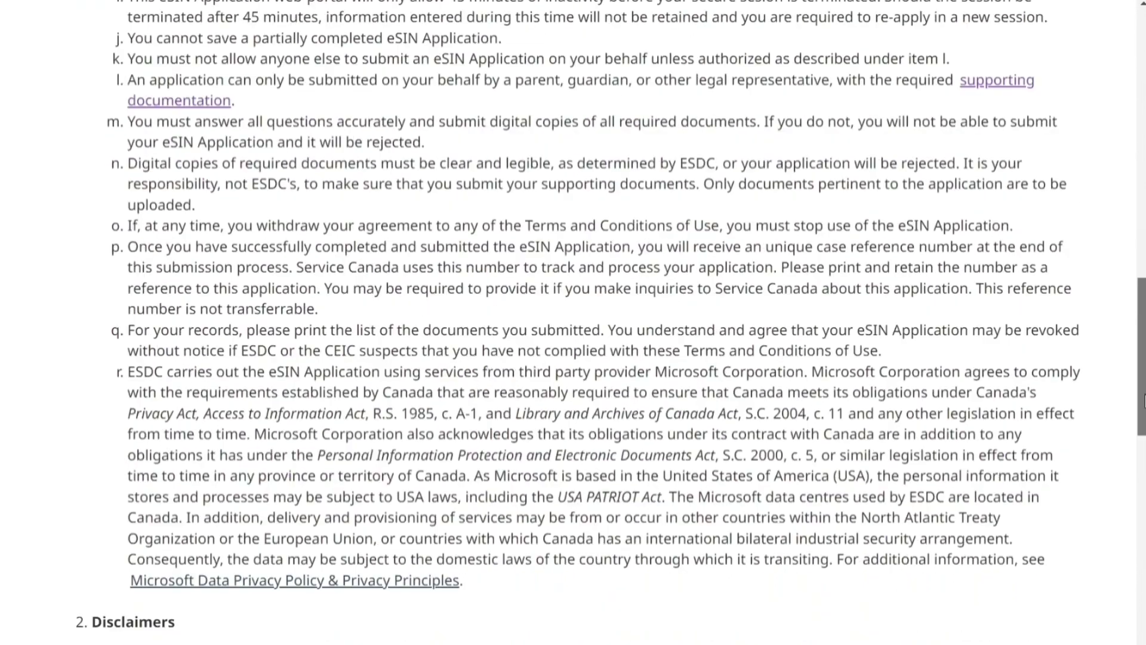
pyautogui.moveTo(1143, 401); pyautogui.dragTo(1141, 565)
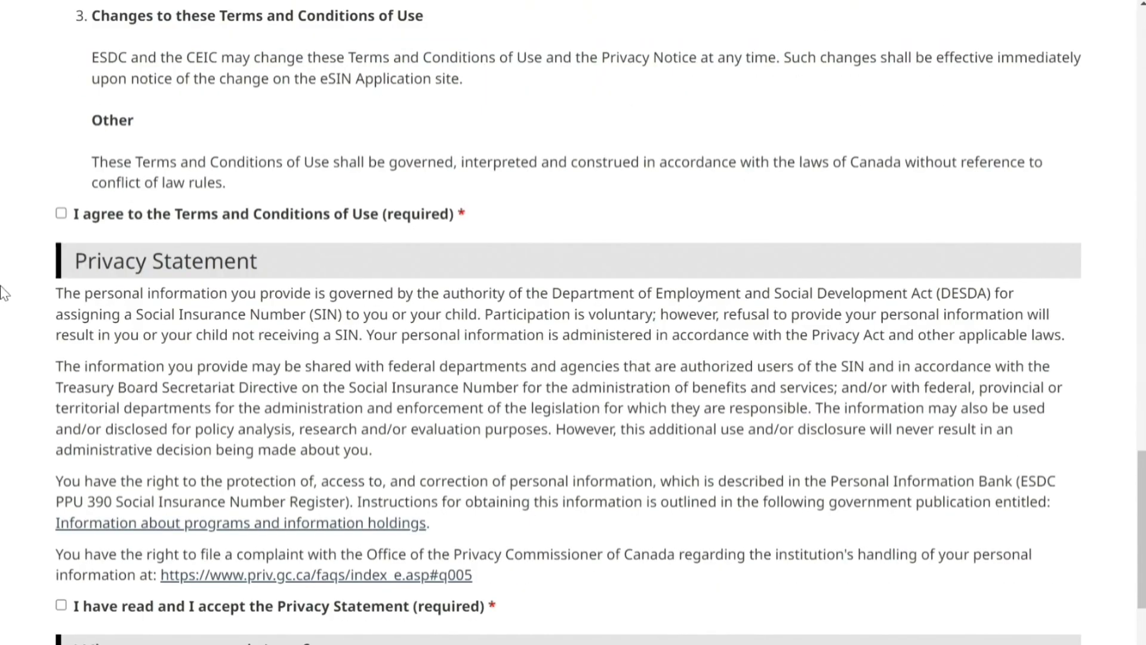
pyautogui.click(61, 215)
pyautogui.click(62, 604)
# Set the applicant scenario to 'You are applying for yourself'
pyautogui.scroll(-1, 61, 605)
pyautogui.scroll(-5, 573, 322)
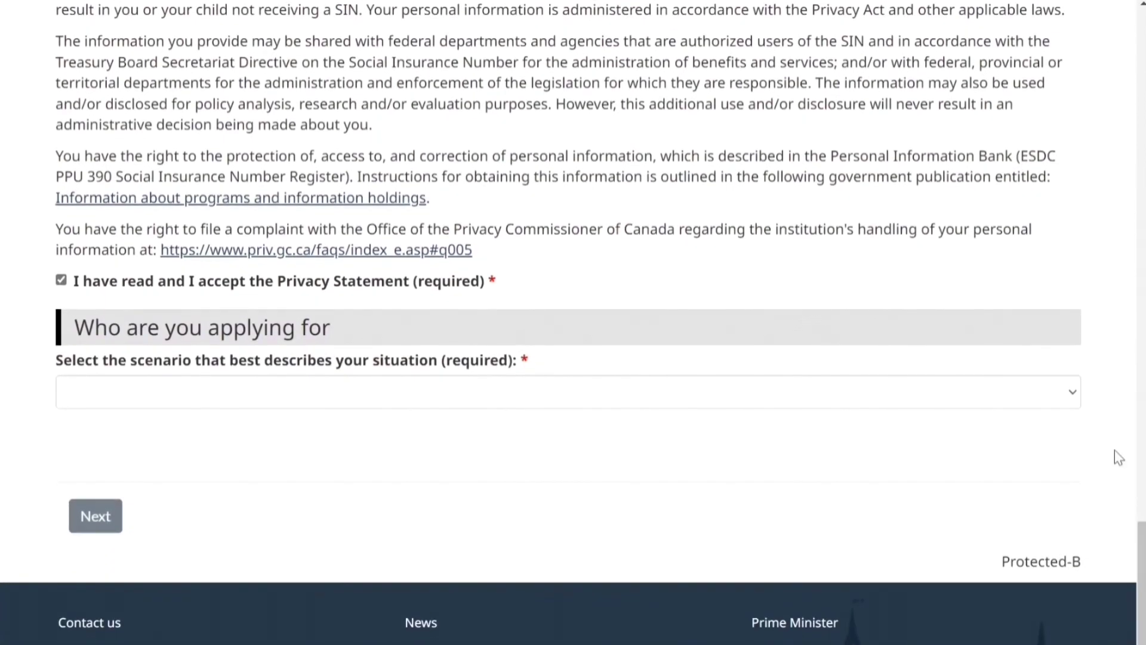
pyautogui.click(1077, 399)
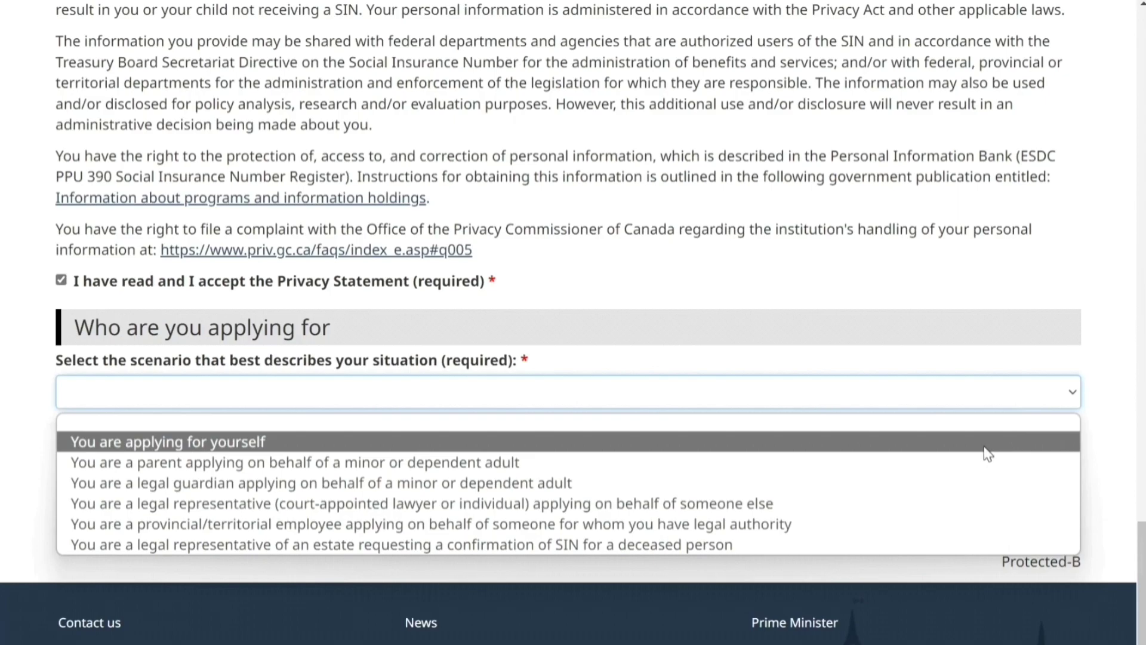
pyautogui.click(984, 444)
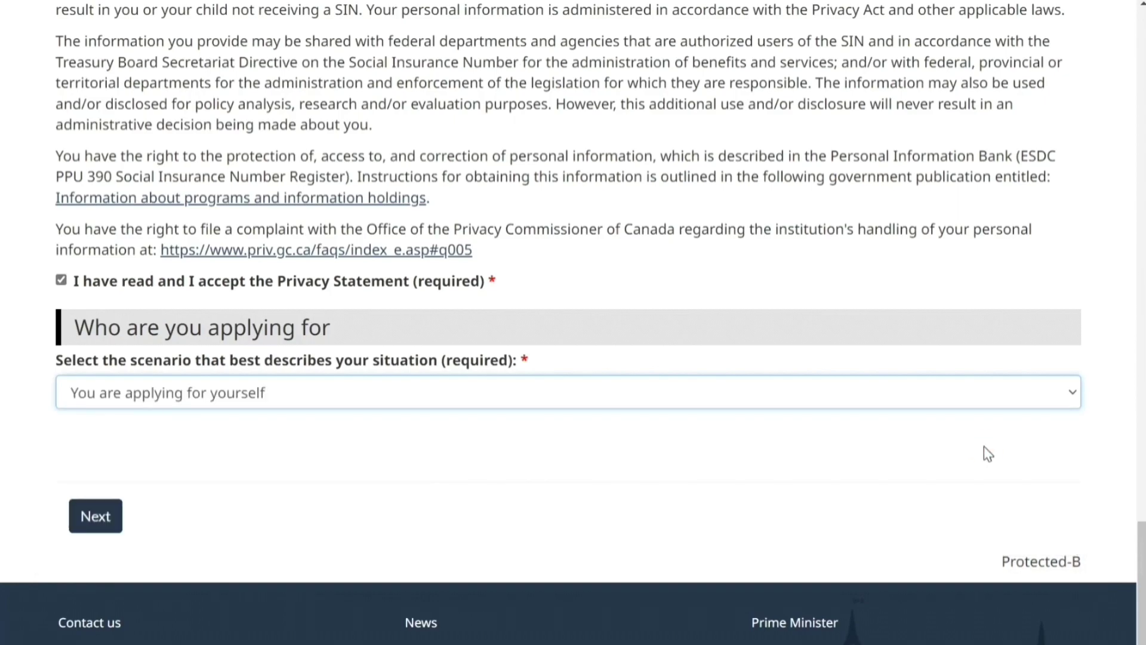
# On the name page, enter the applicant's given name and both family names
pyautogui.click(98, 517)
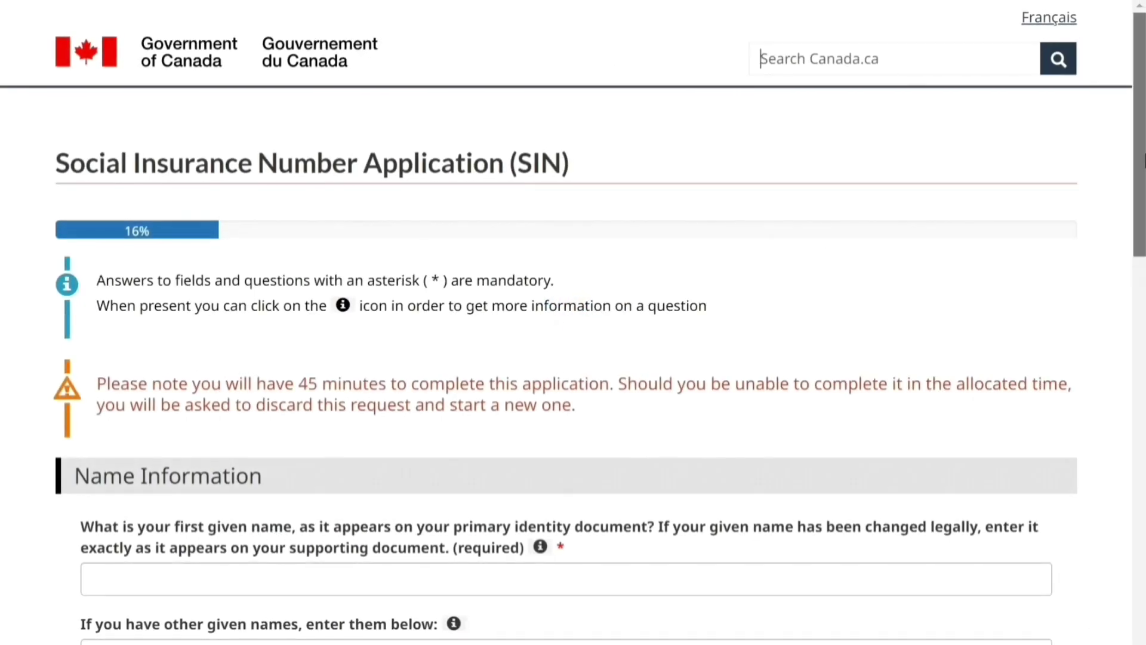
pyautogui.scroll(-4, 573, 323)
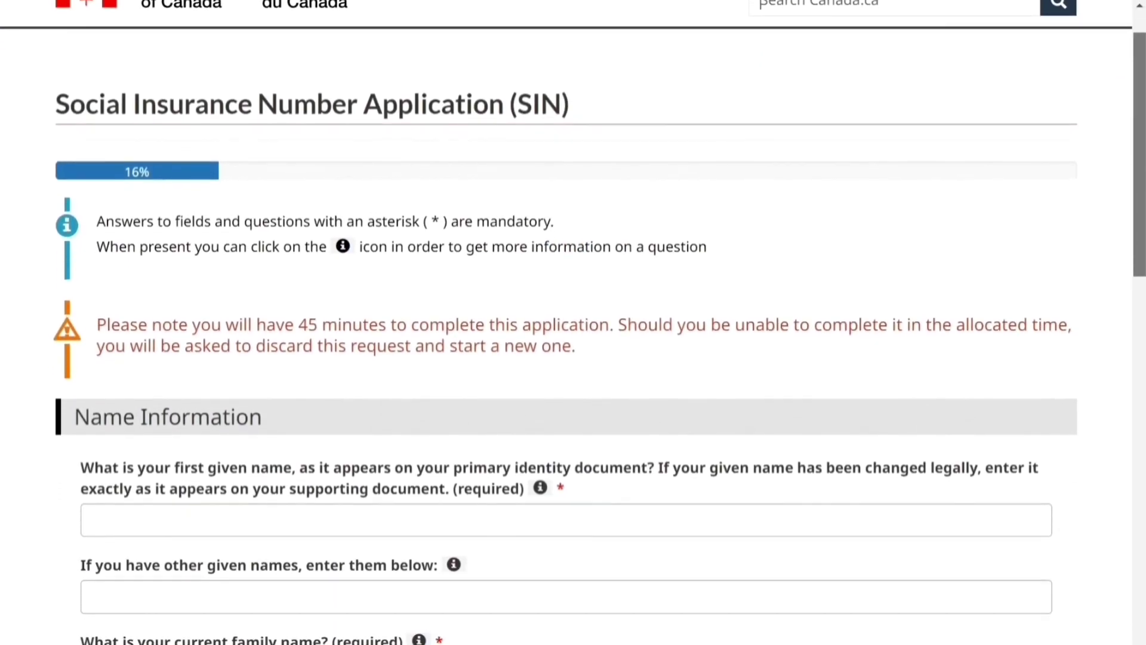
pyautogui.scroll(-3, 573, 322)
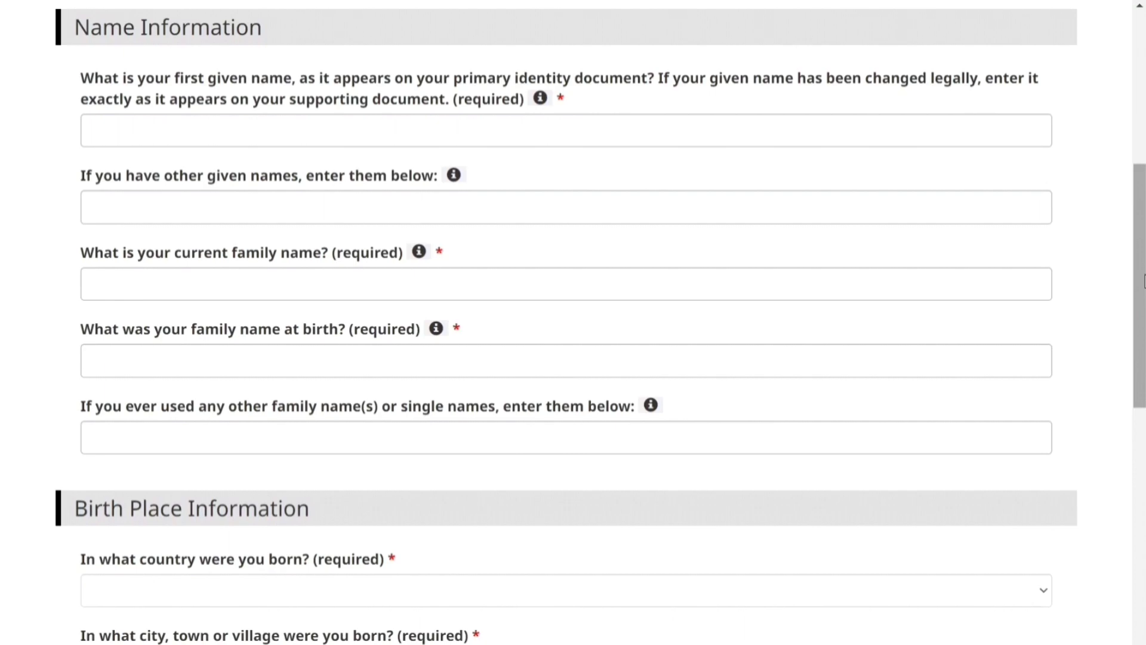
pyautogui.click(1086, 631)
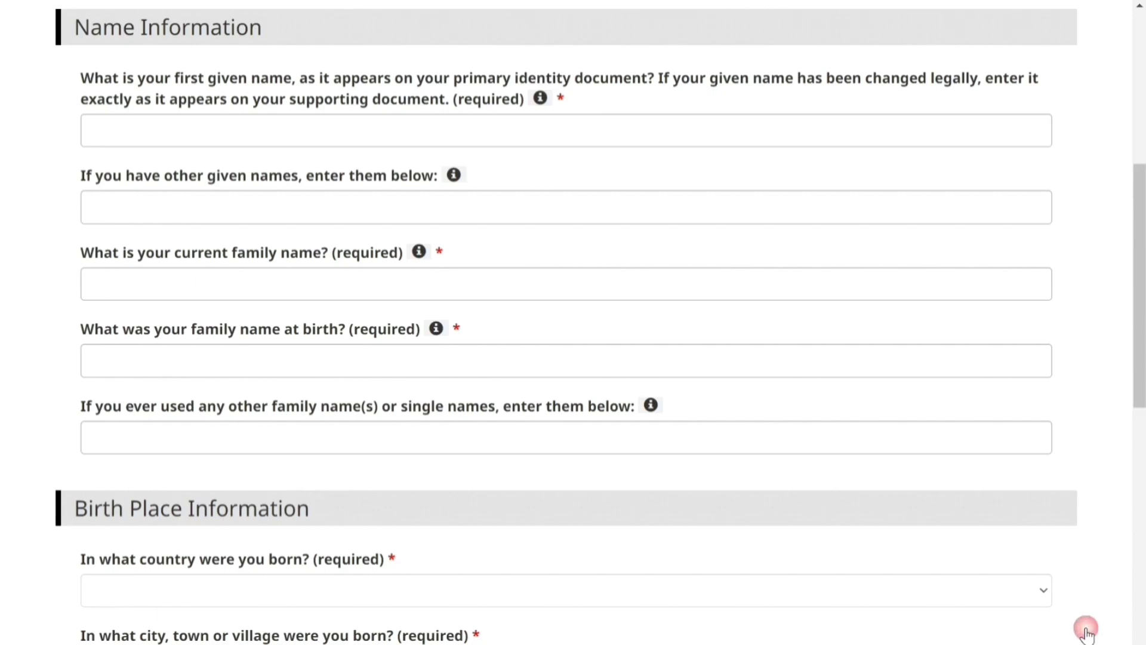
pyautogui.click(179, 130)
pyautogui.write('Abcd Efg')
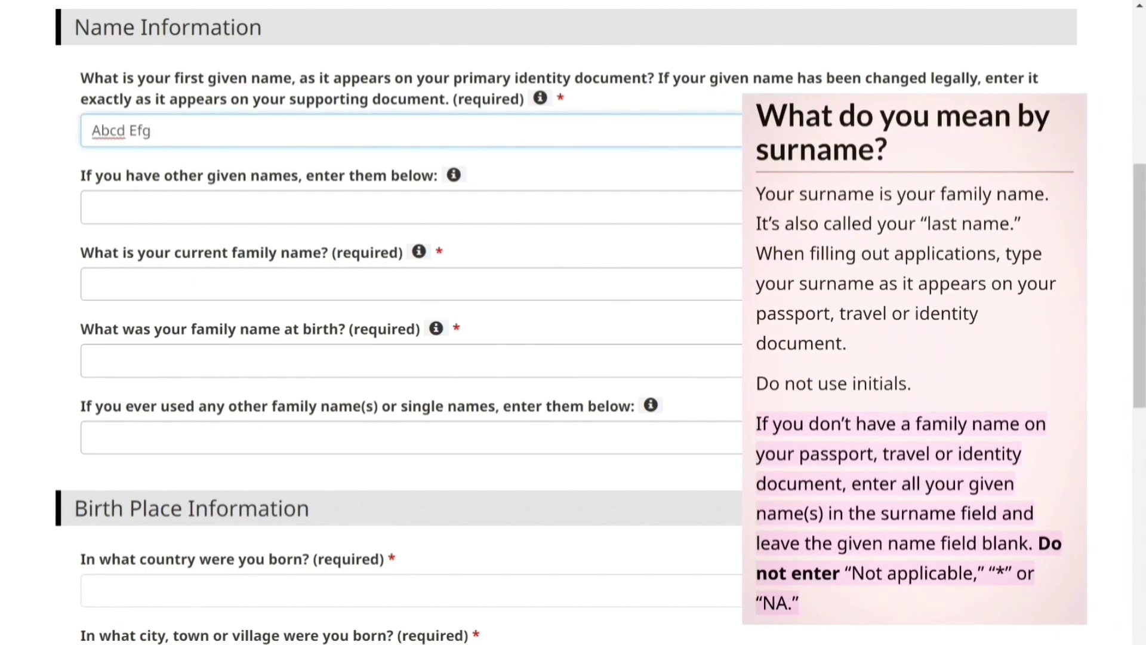
pyautogui.click(358, 283)
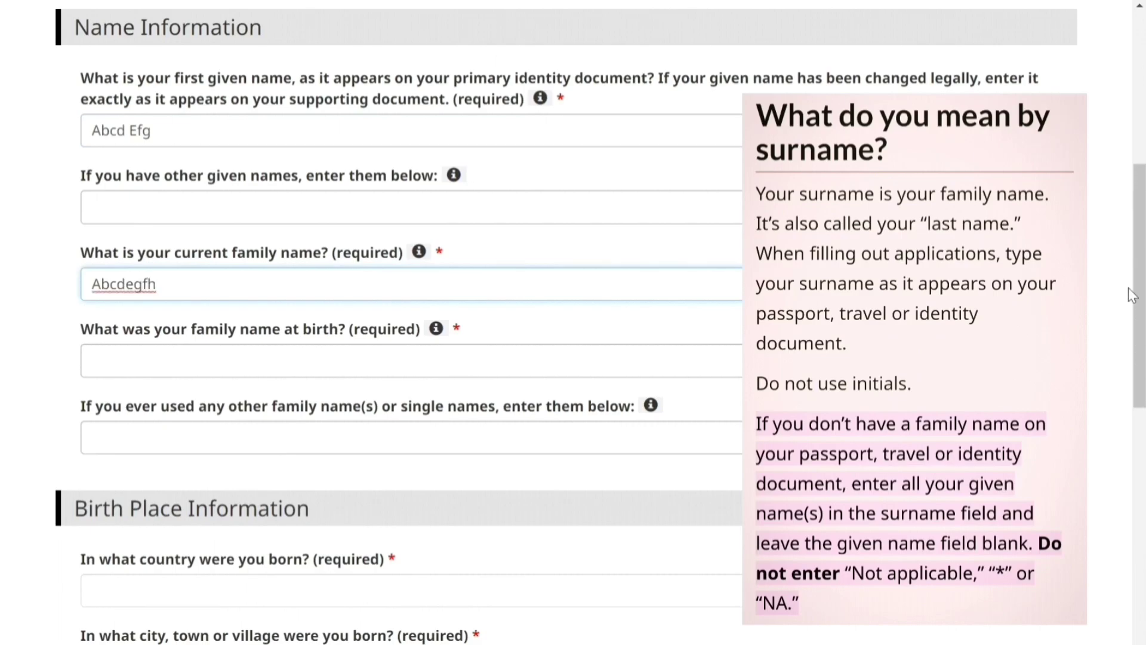
pyautogui.scroll(-2, 1110, 294)
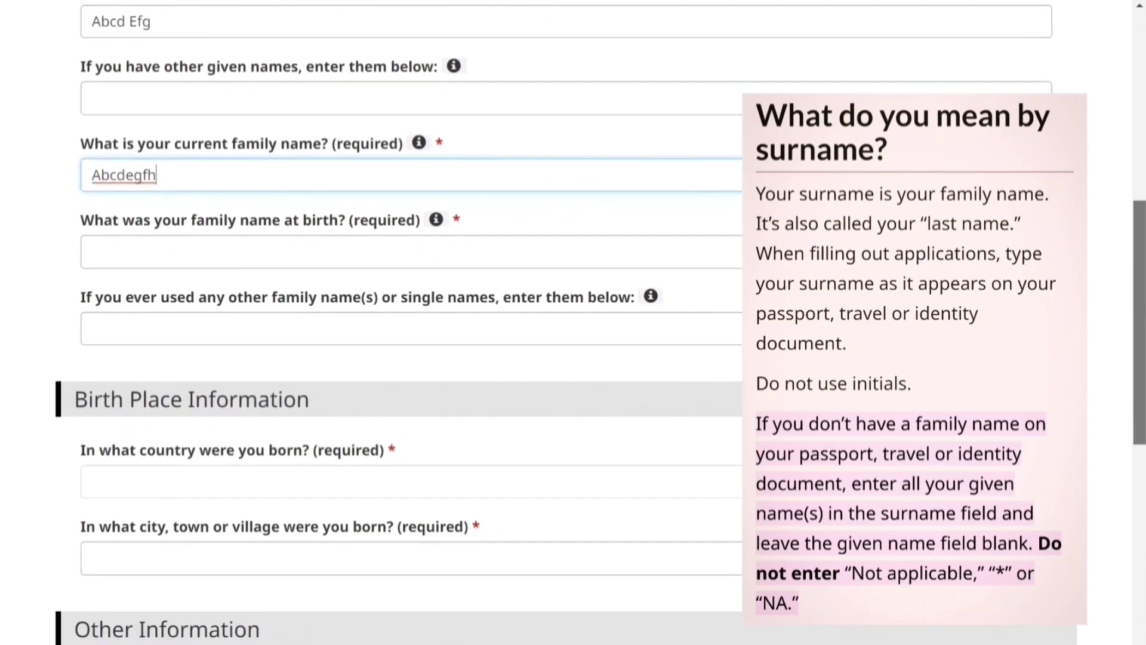
pyautogui.scroll(-1, 574, 322)
pyautogui.press('Tab')
pyautogui.write('E')
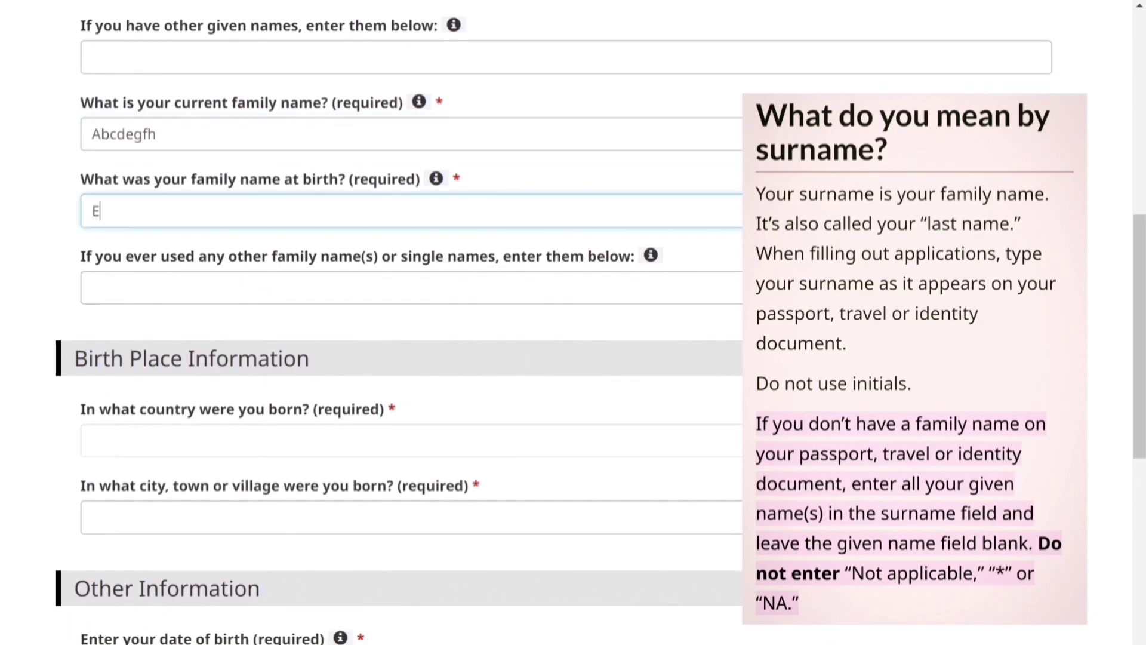
pyautogui.write('dfgh')
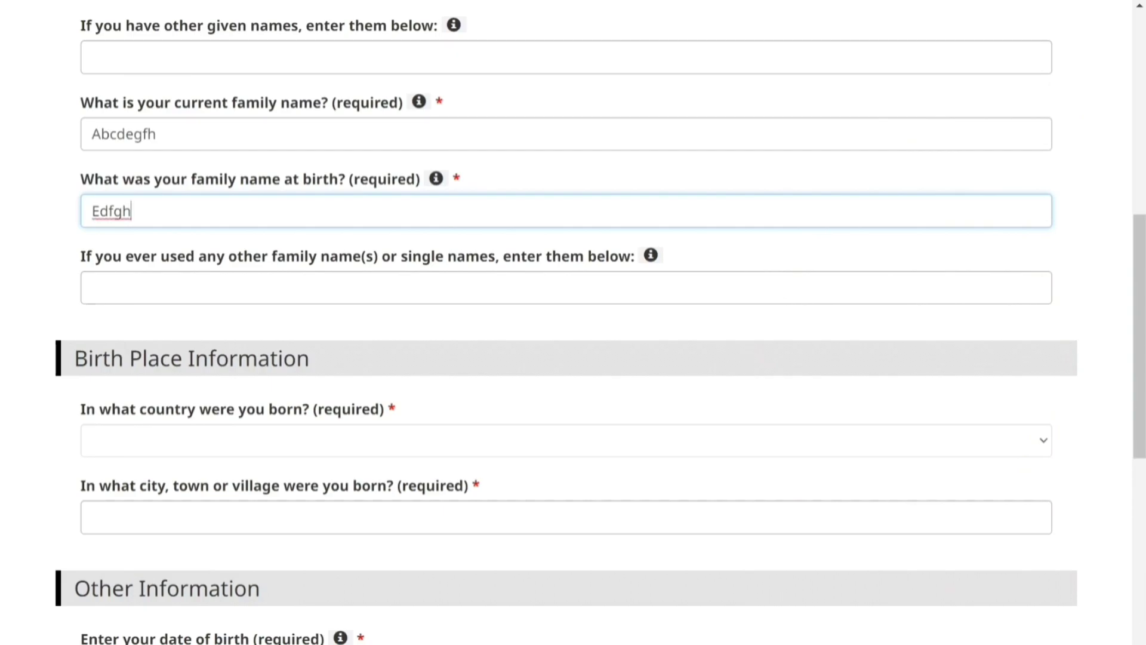
# Set the birthplace to country India, province Kerala, city Kochi
pyautogui.scroll(-4, 152, 196)
pyautogui.click(152, 196)
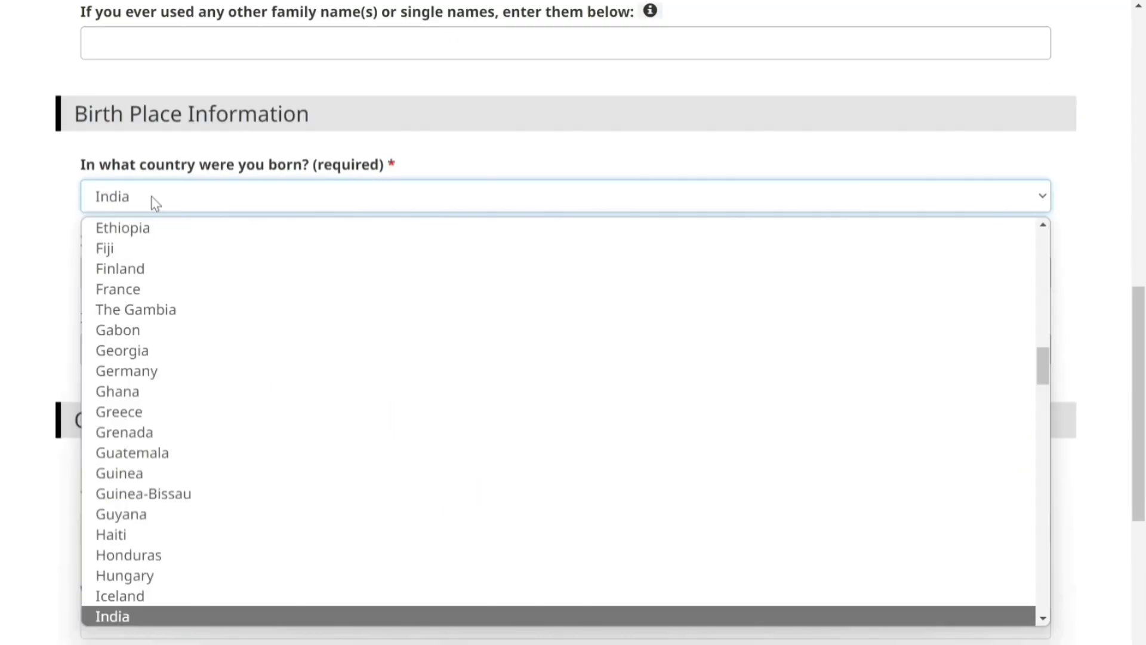
pyautogui.click(152, 613)
pyautogui.press('Tab')
pyautogui.write('Keral')
pyautogui.press('Tab')
pyautogui.write('Kochi')
pyautogui.scroll(-6, 1143, 481)
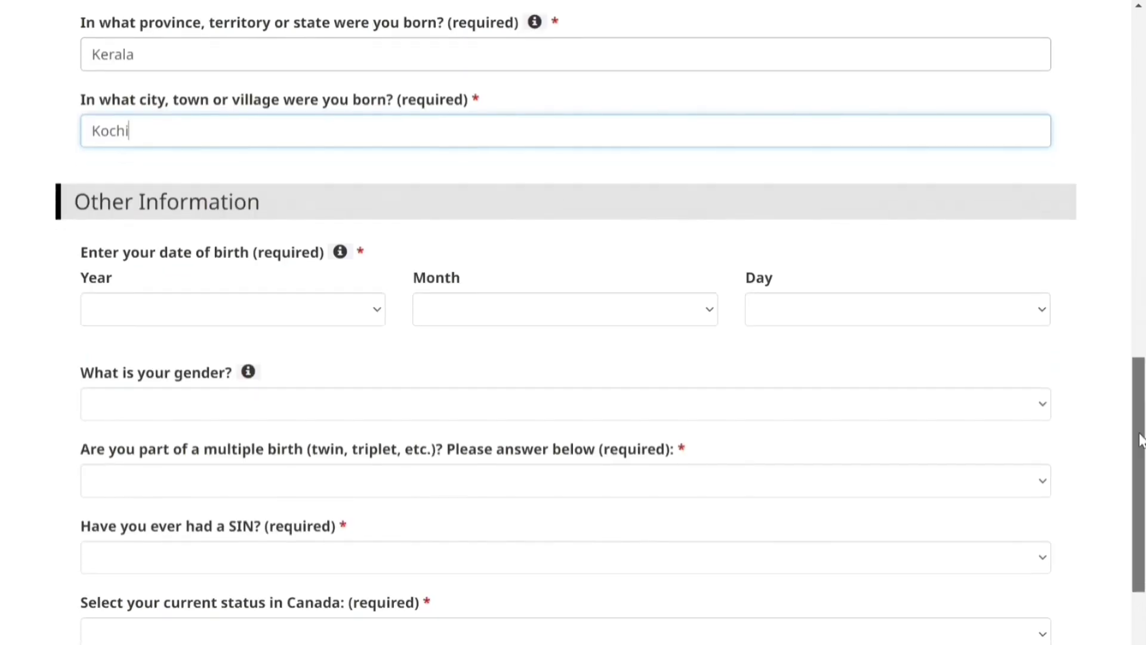
pyautogui.click(233, 149)
pyautogui.moveTo(382, 179); pyautogui.dragTo(387, 249)
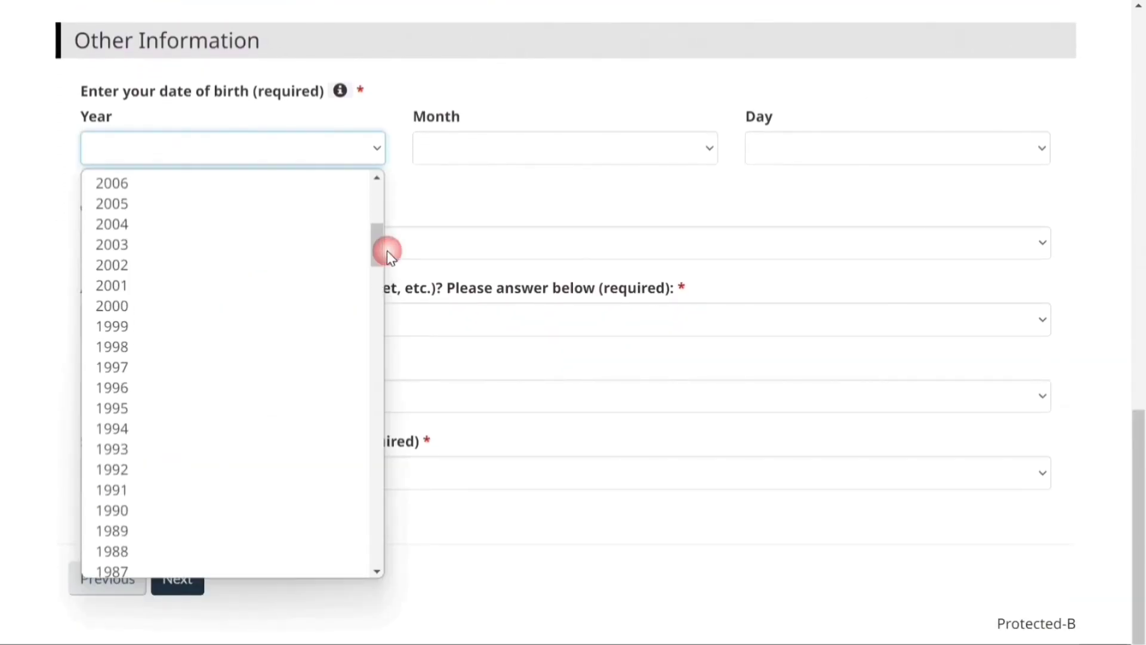
pyautogui.click(232, 427)
pyautogui.click(442, 153)
pyautogui.click(486, 322)
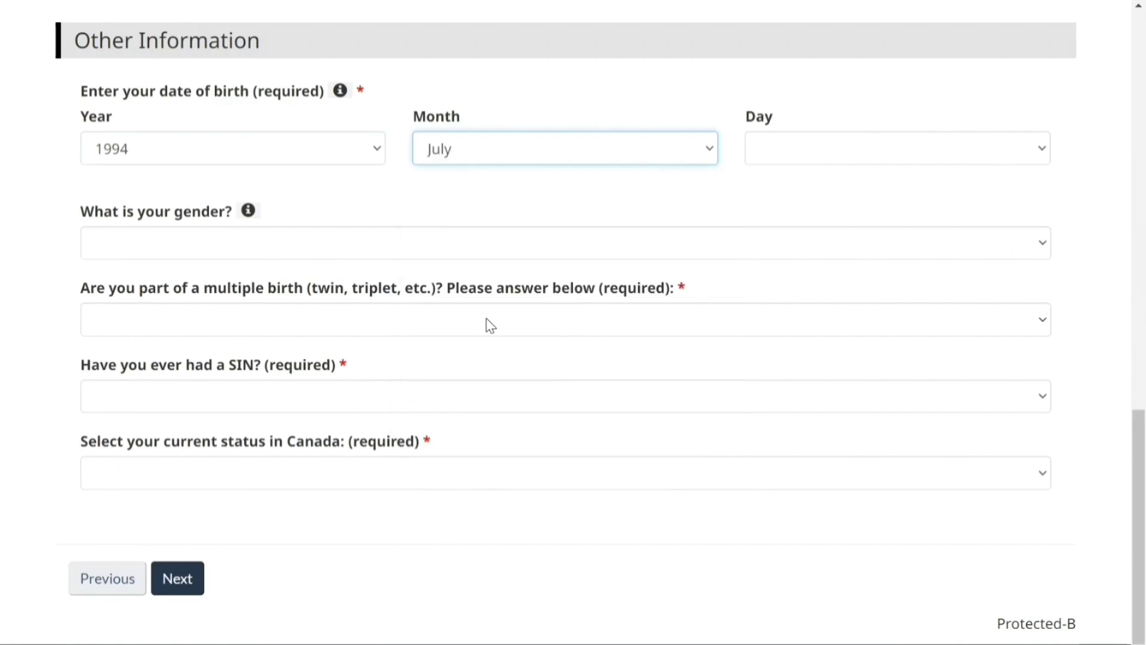
pyautogui.click(796, 154)
pyautogui.click(794, 445)
pyautogui.click(716, 245)
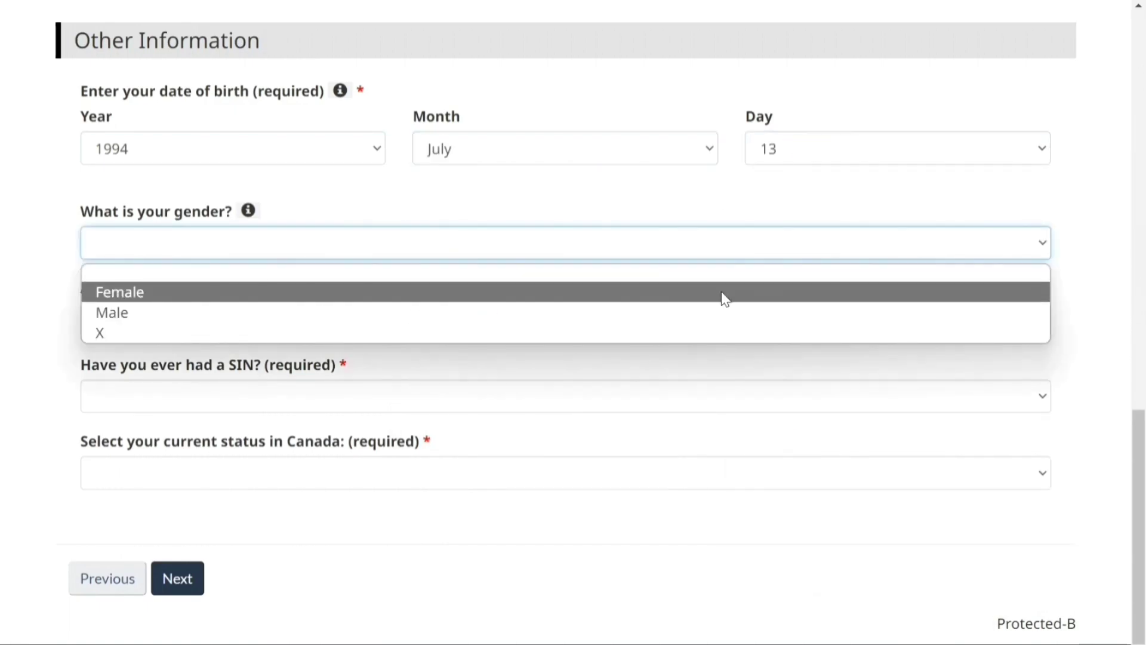
pyautogui.click(721, 292)
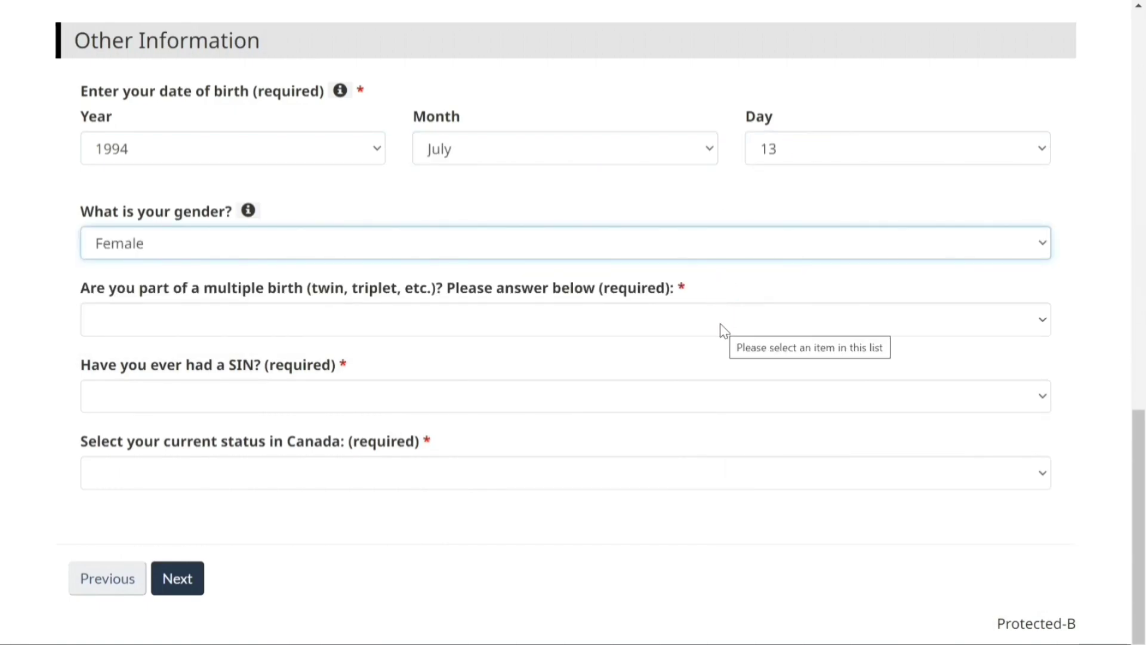
pyautogui.click(720, 320)
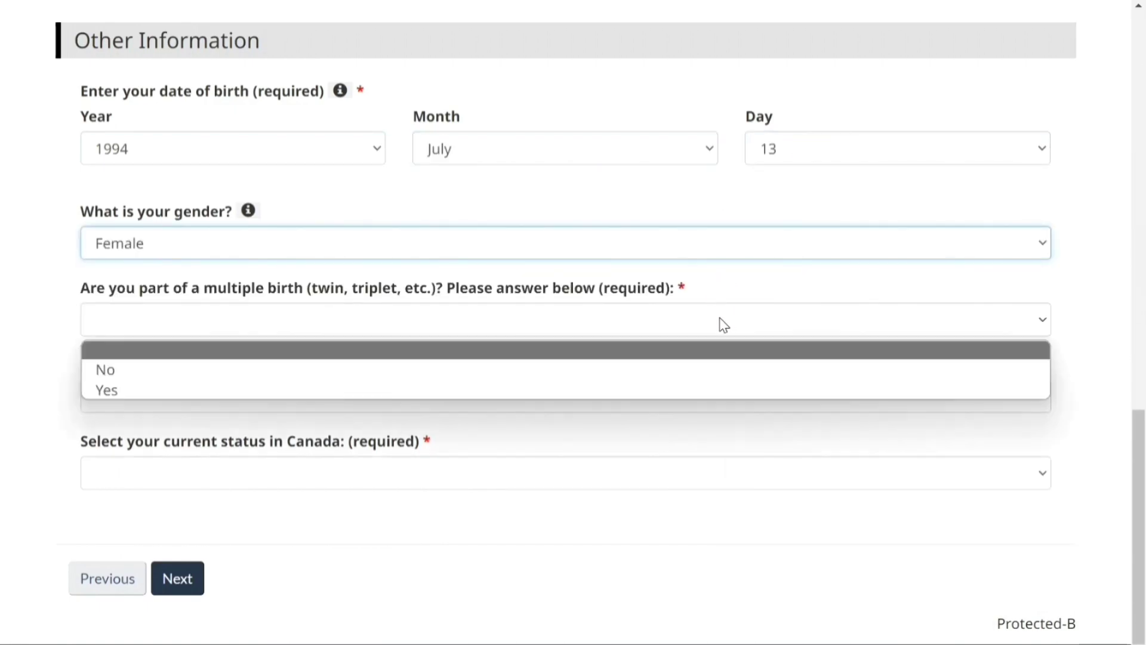
pyautogui.click(715, 370)
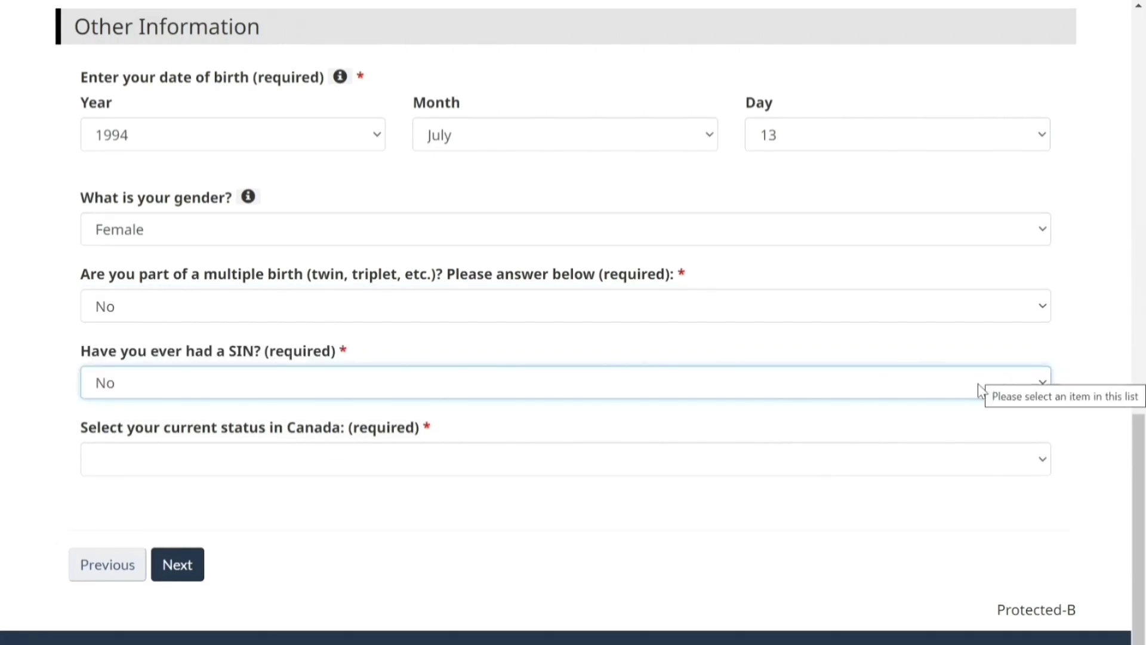
# Answer No to having had a SIN, set status to temporary resident, and continue
pyautogui.click(836, 375)
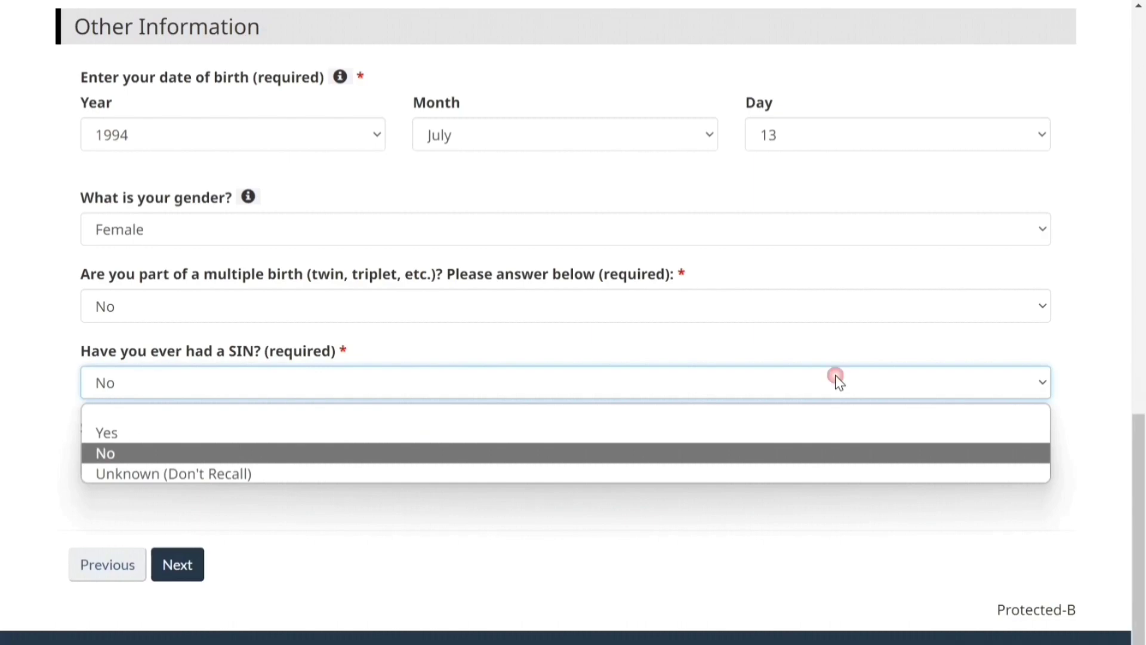
pyautogui.click(757, 434)
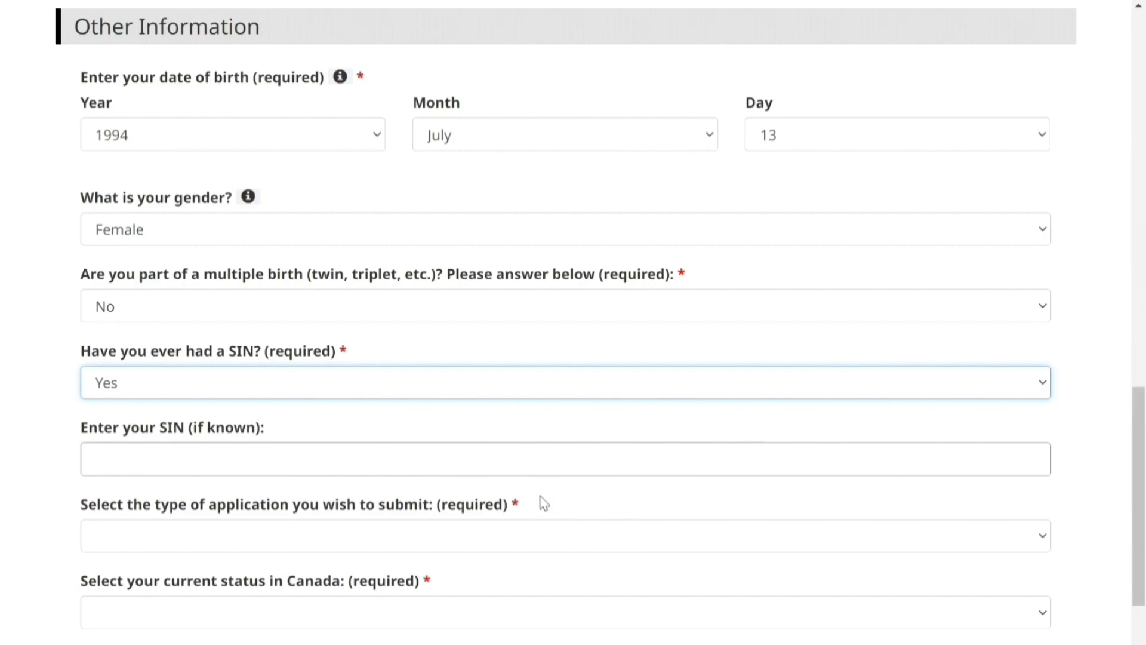
pyautogui.click(499, 528)
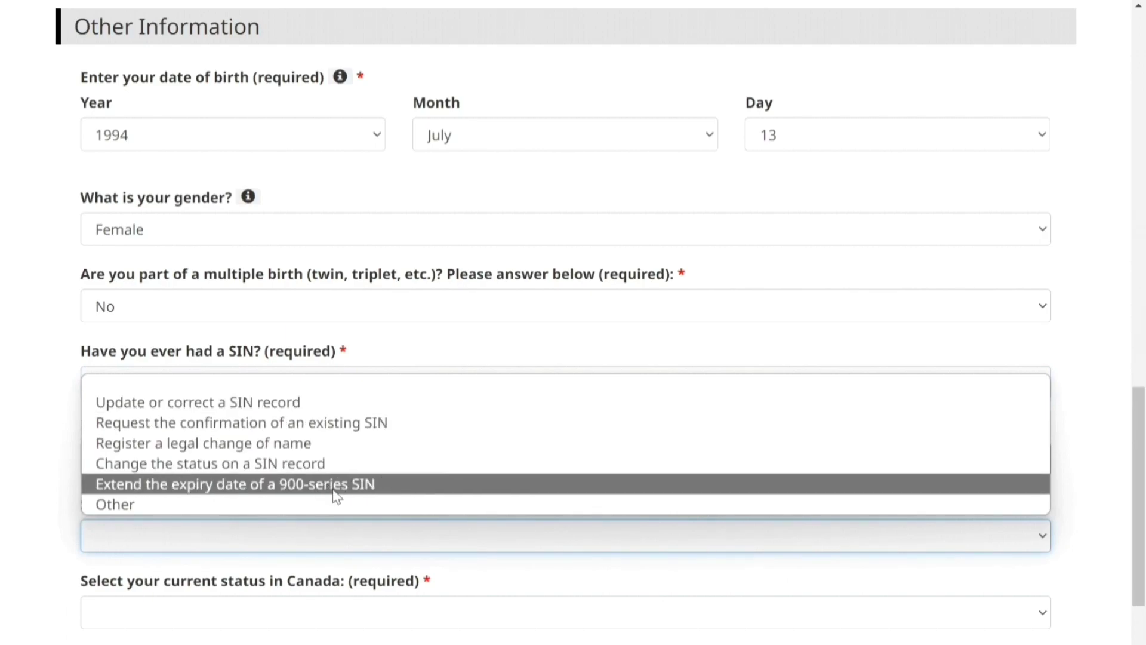
pyautogui.click(912, 381)
pyautogui.click(911, 381)
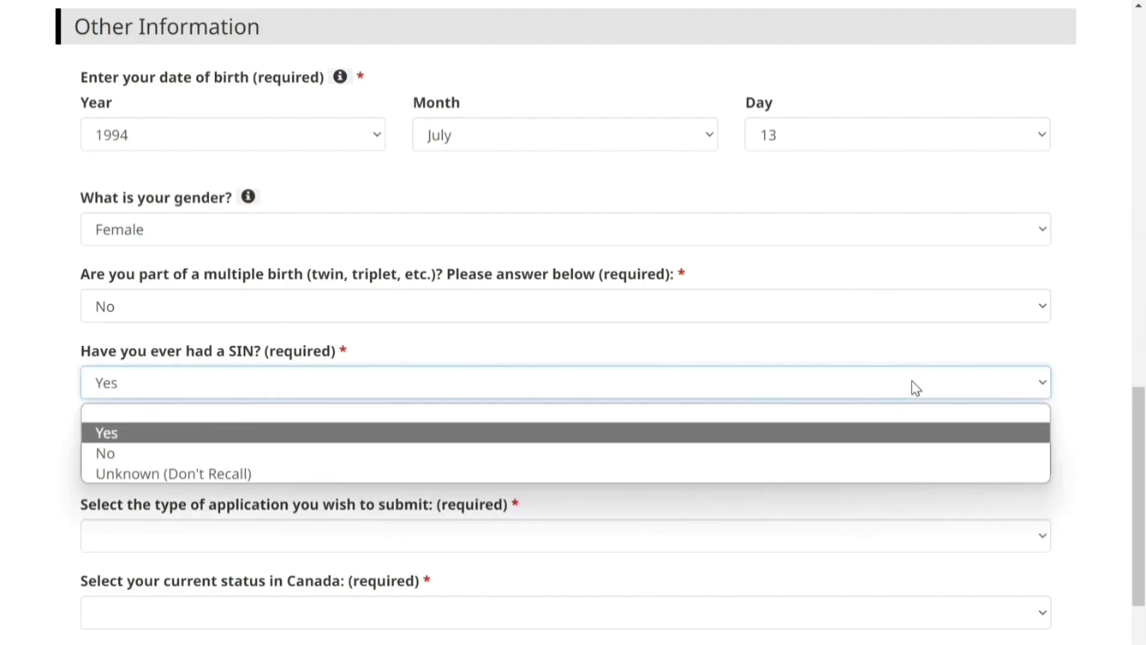
pyautogui.click(900, 452)
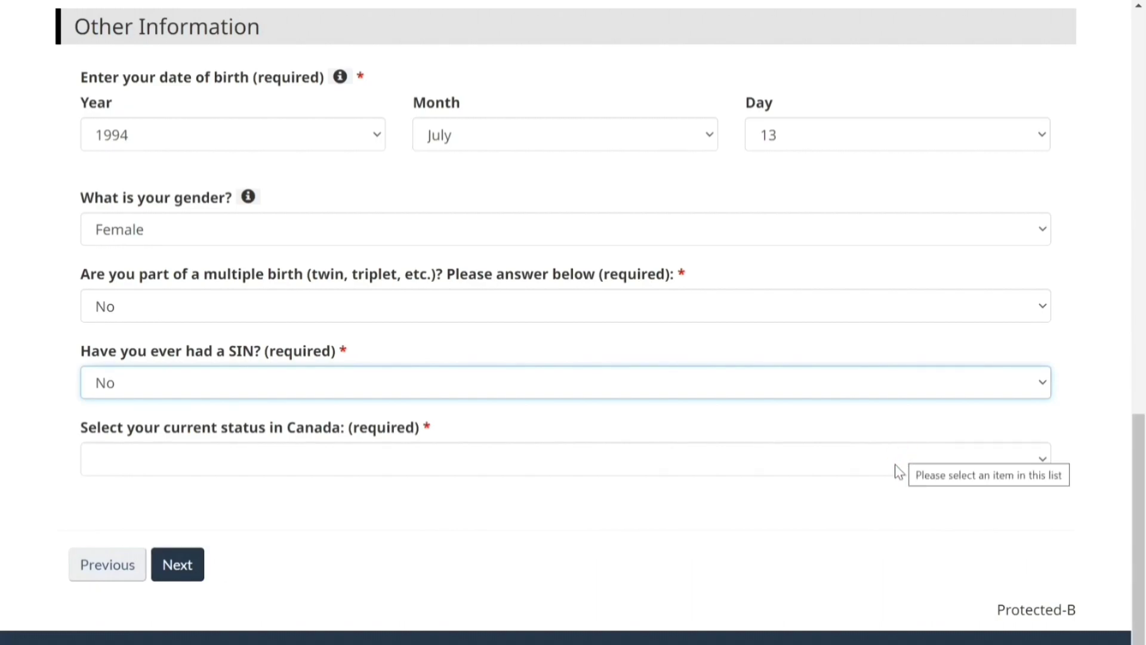
pyautogui.click(787, 463)
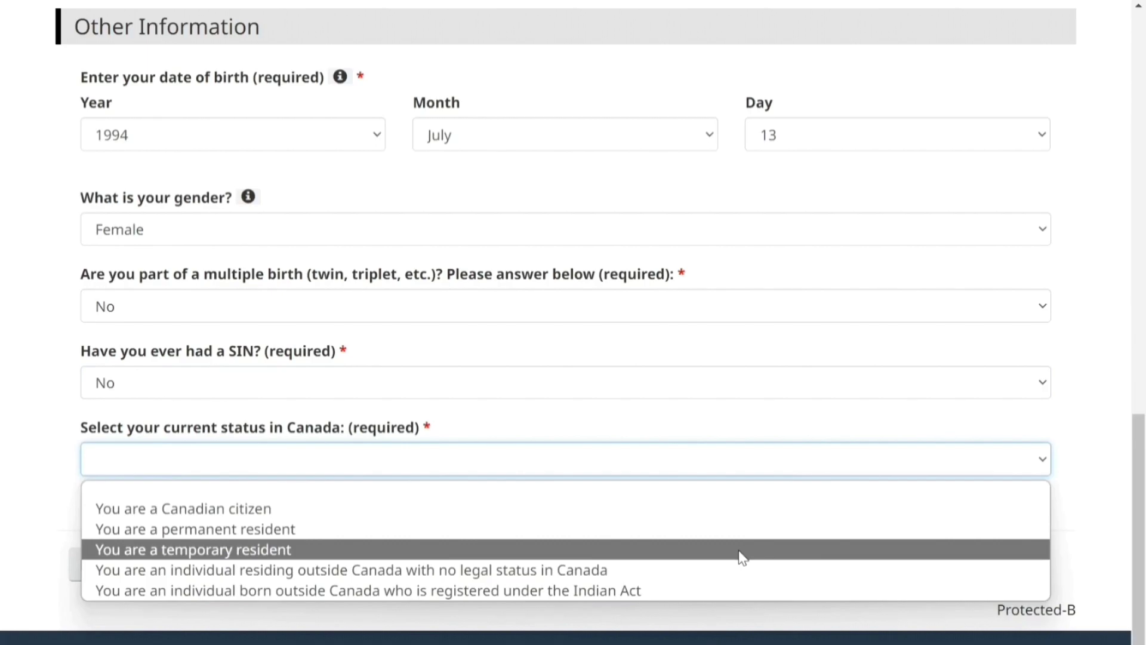
pyautogui.click(742, 552)
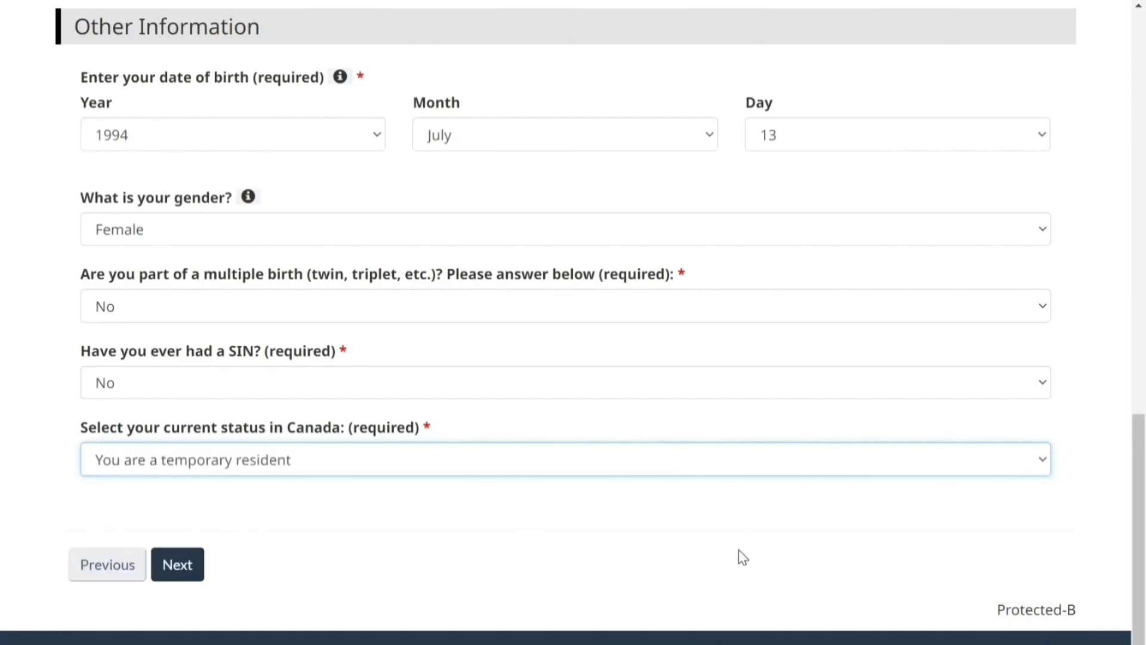
pyautogui.click(186, 570)
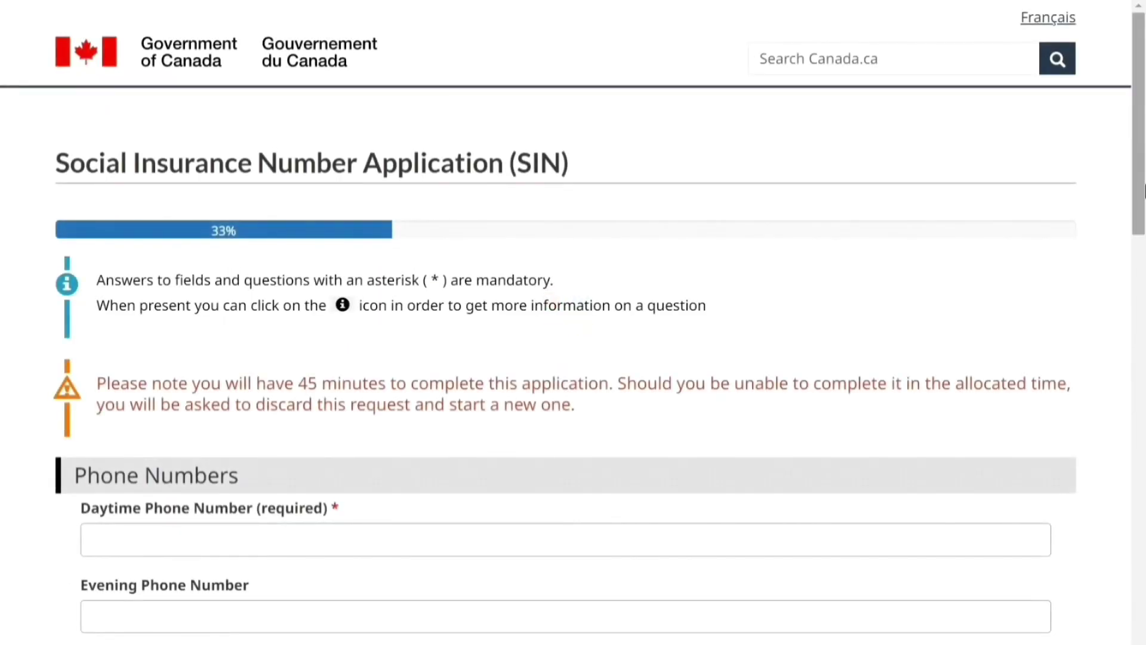
# Enter the correspondence name and begin the mailing address with street number 123
pyautogui.moveTo(1144, 191); pyautogui.dragTo(1144, 327)
pyautogui.write('Emhj Ashdg')
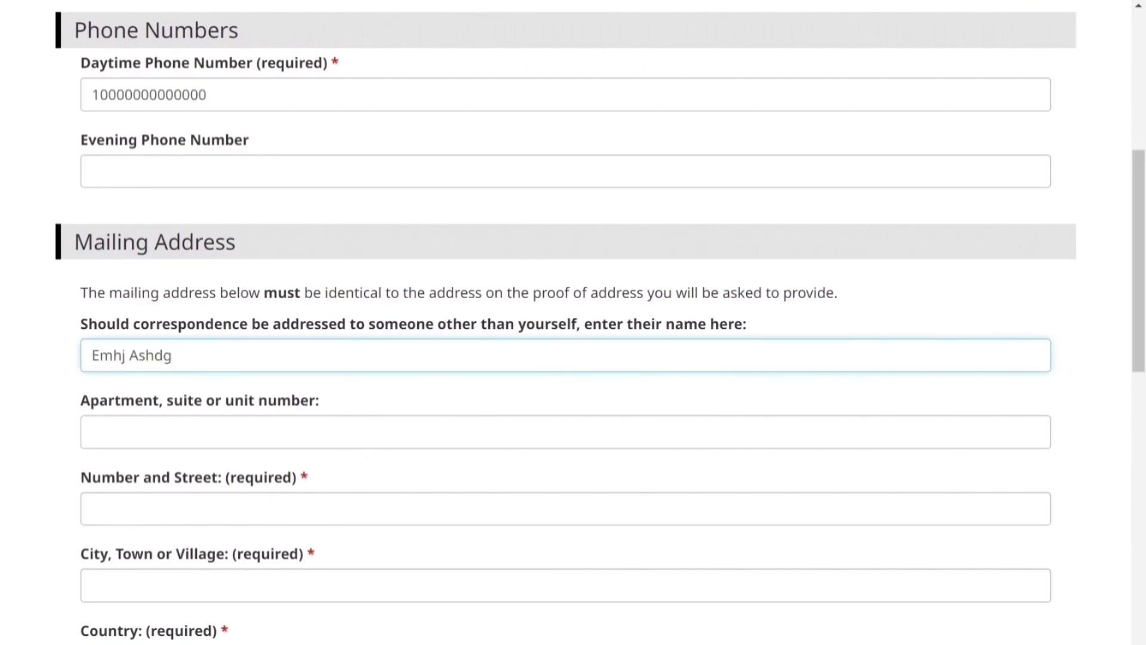
pyautogui.click(308, 508)
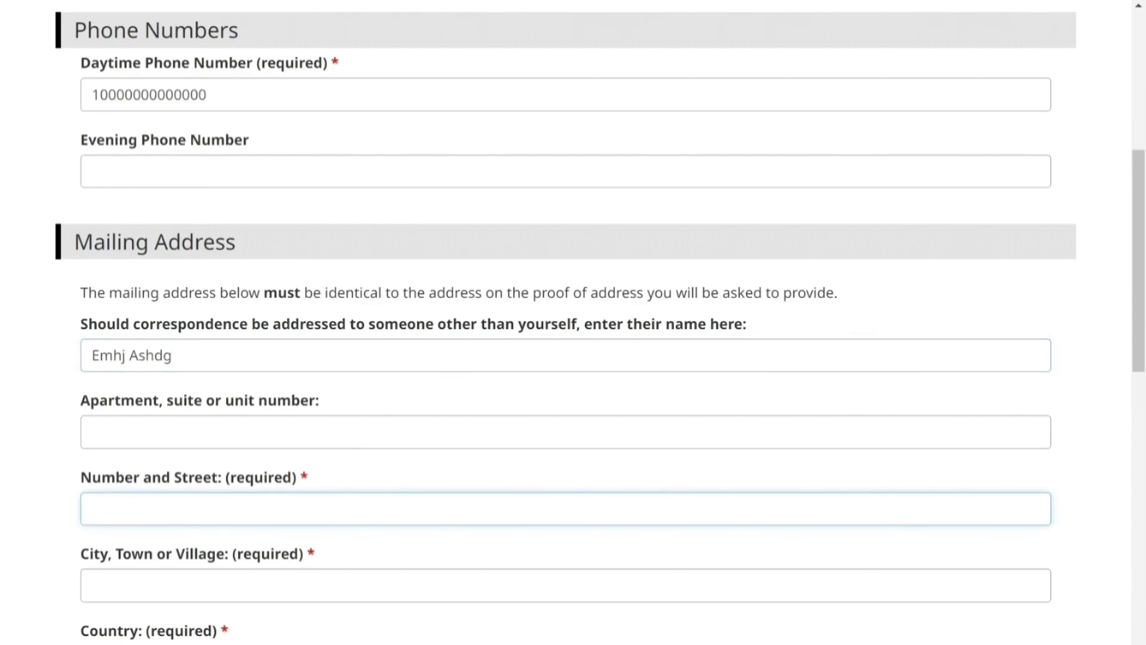
pyautogui.write('123 Abc')
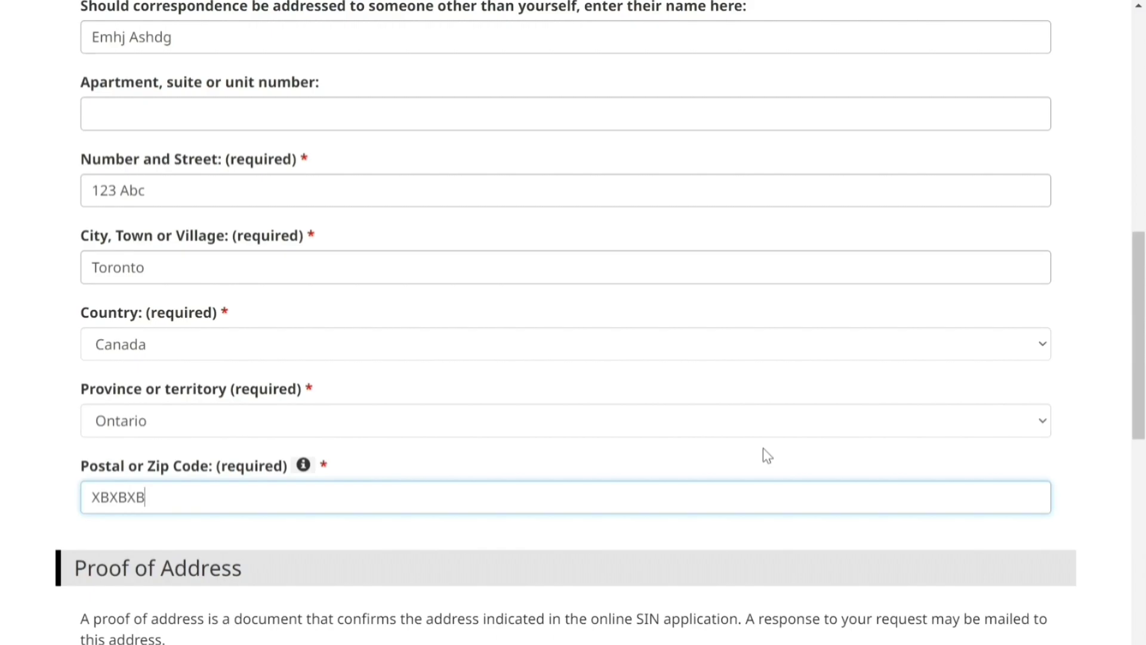
pyautogui.moveTo(1141, 412); pyautogui.dragTo(1143, 516)
pyautogui.scroll(-3, 1144, 516)
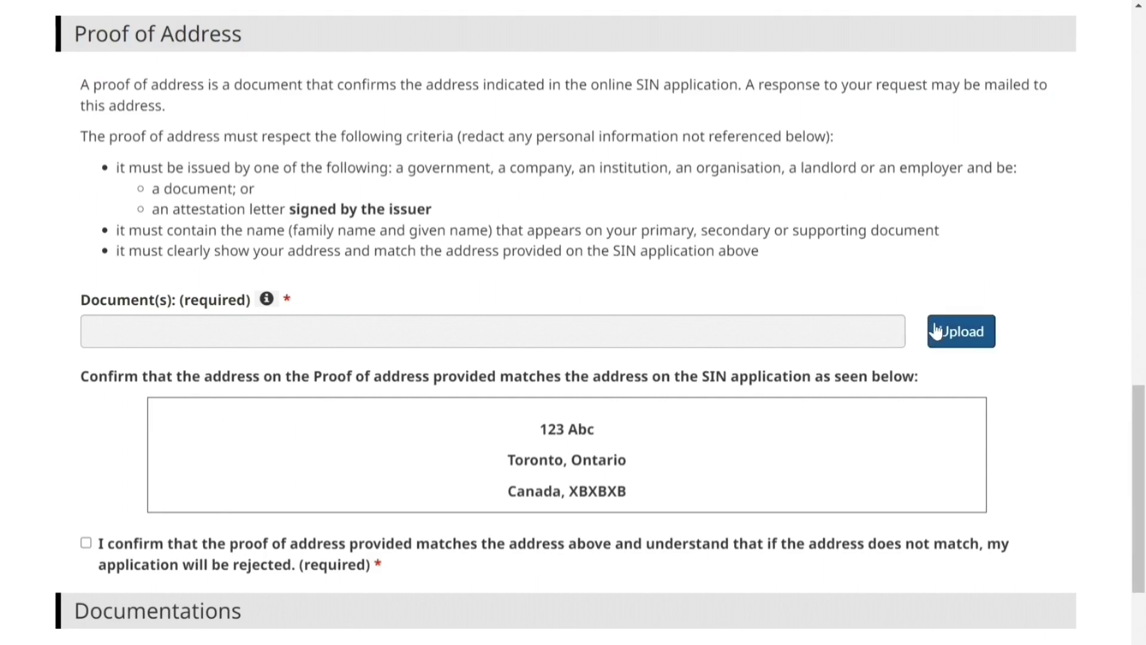
# Upload a proof of address document from the Desktop
pyautogui.click(954, 331)
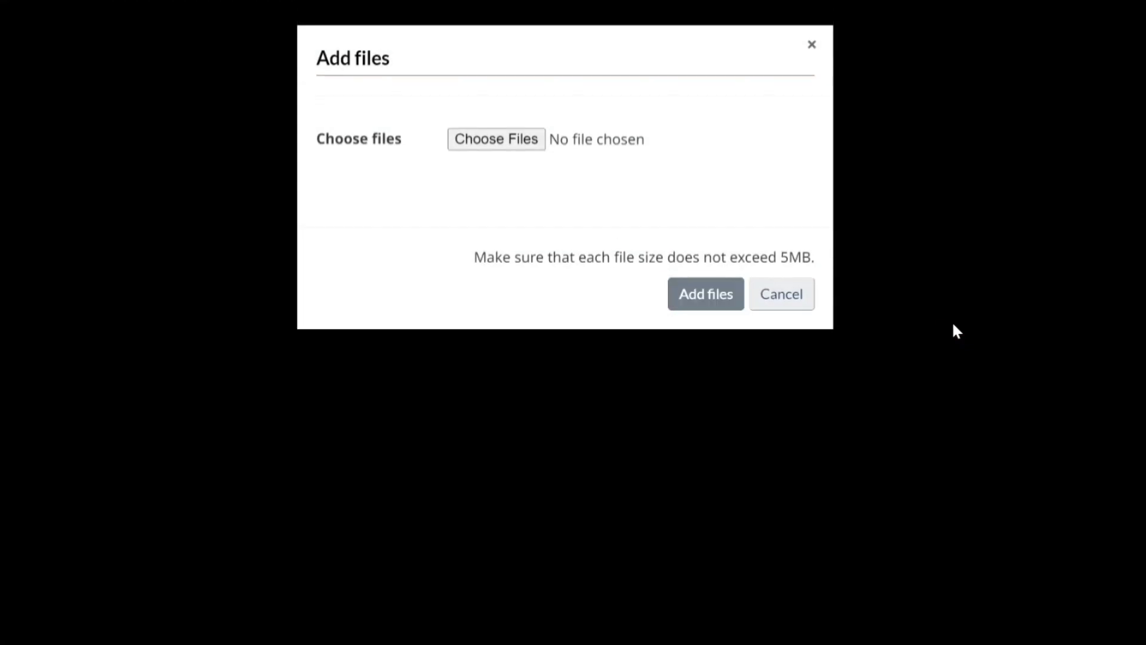
pyautogui.click(511, 137)
pyautogui.click(233, 142)
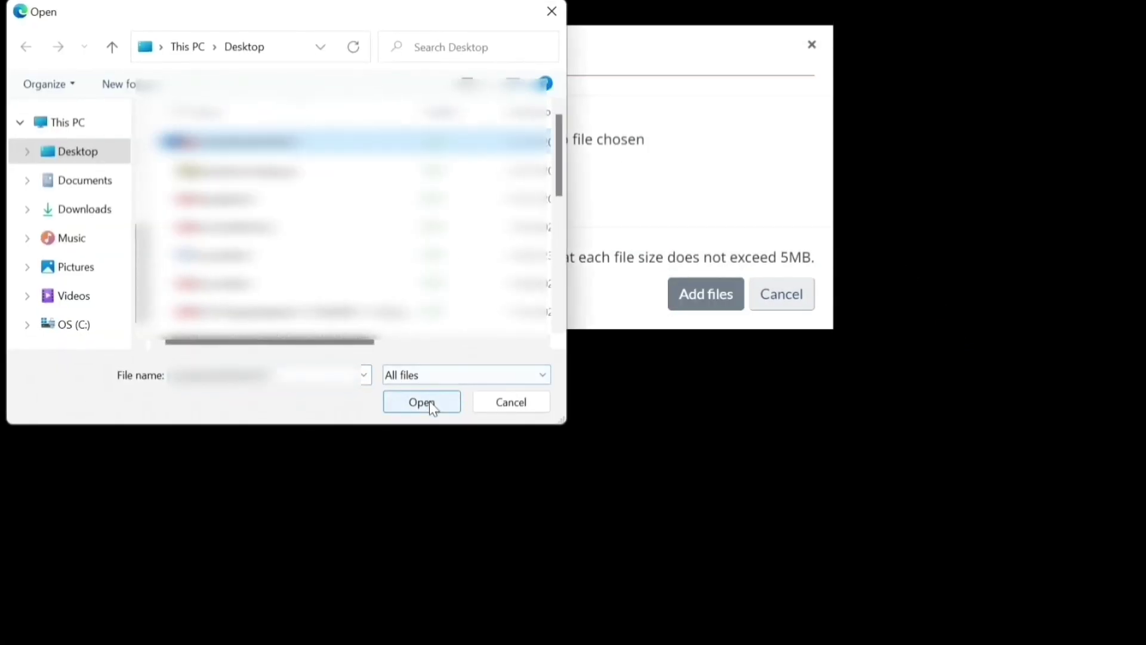
pyautogui.click(429, 401)
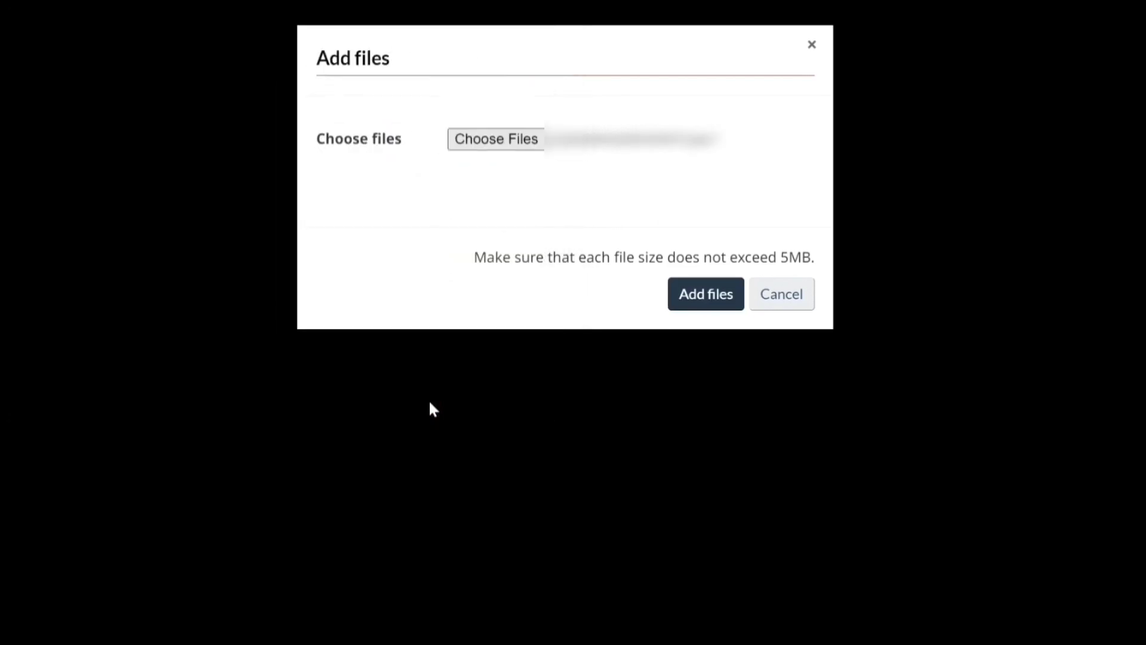
pyautogui.click(706, 299)
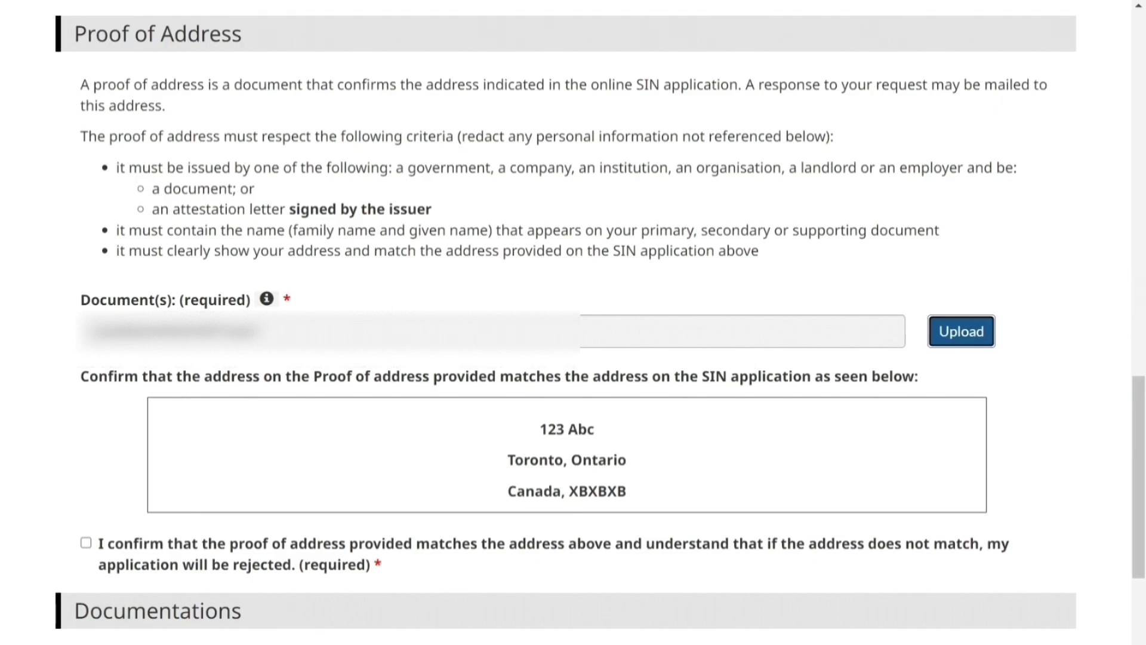
# Upload a second proof of address file and delete the extra first upload
pyautogui.click(975, 337)
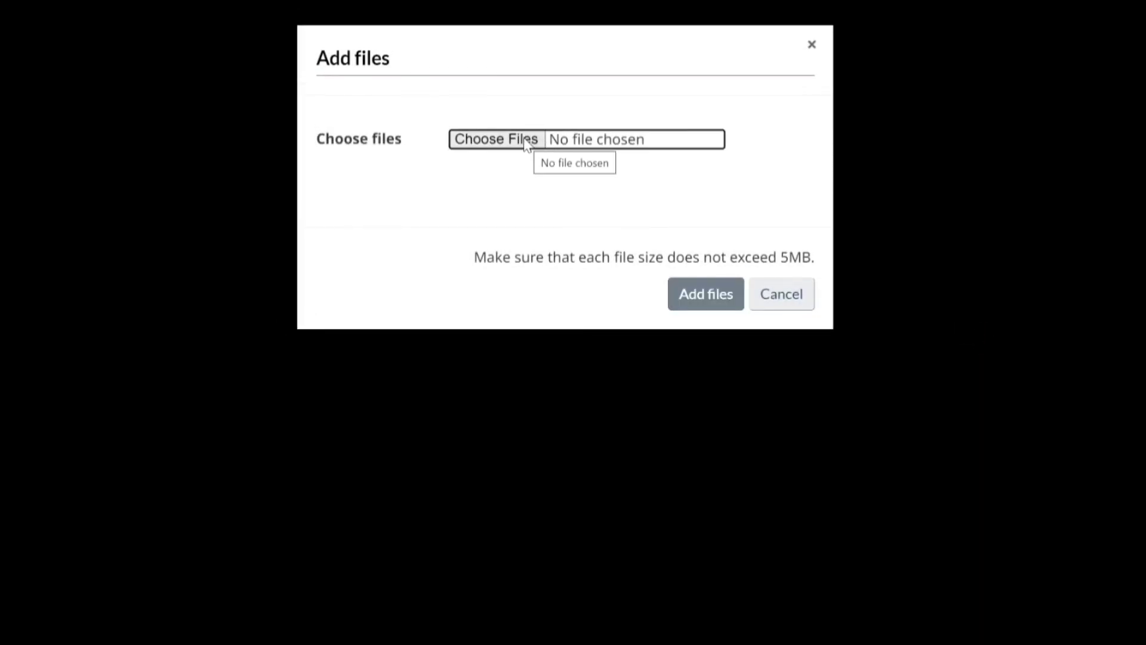
pyautogui.click(524, 138)
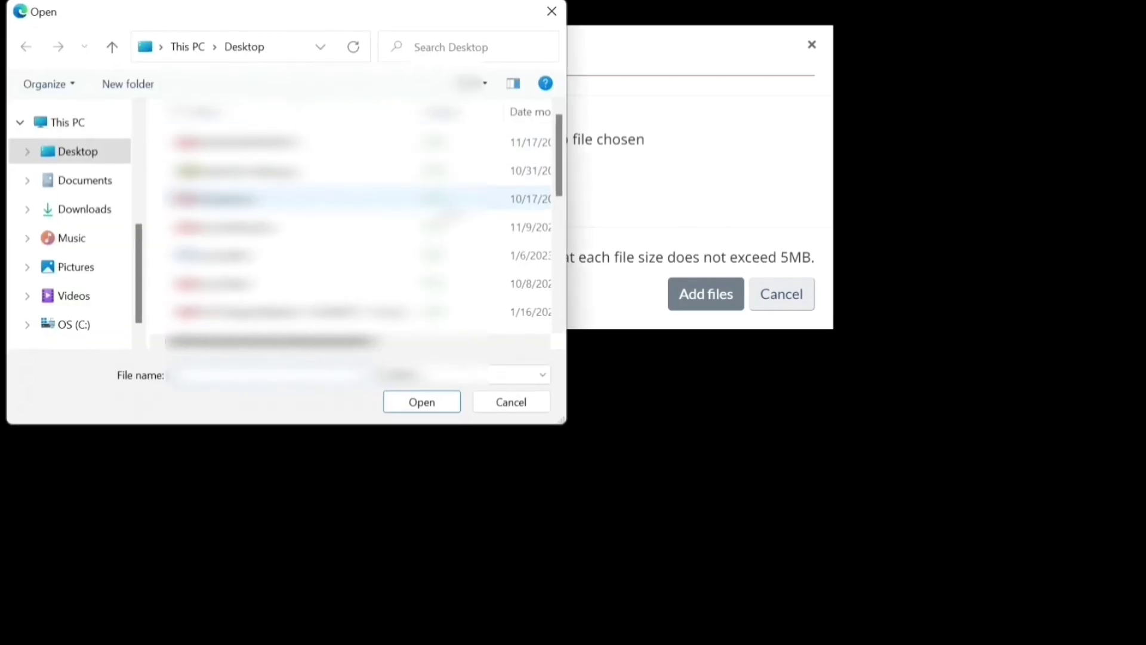
pyautogui.click(436, 209)
pyautogui.click(435, 403)
pyautogui.click(716, 292)
pyautogui.scroll(-2, 1143, 517)
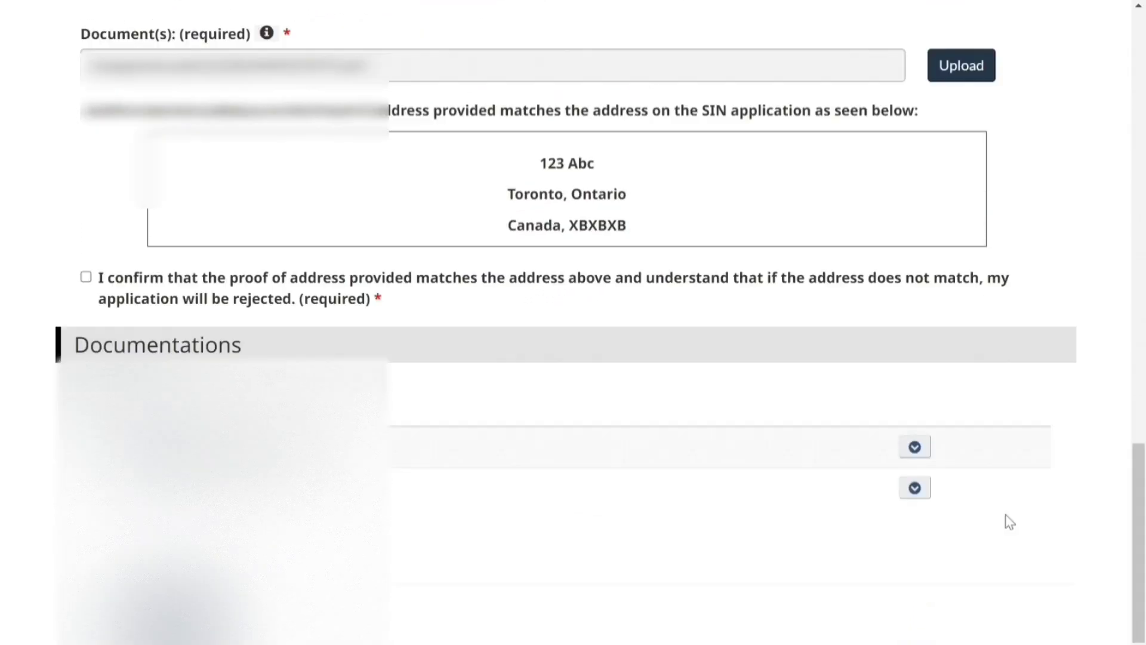
pyautogui.click(913, 447)
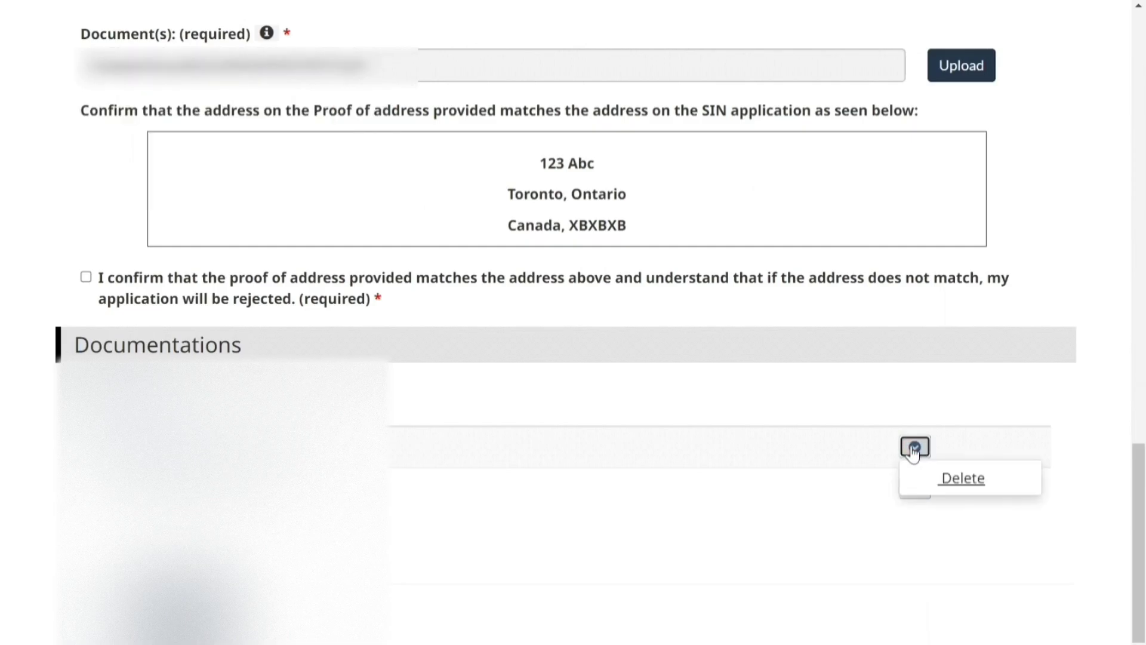
pyautogui.click(955, 479)
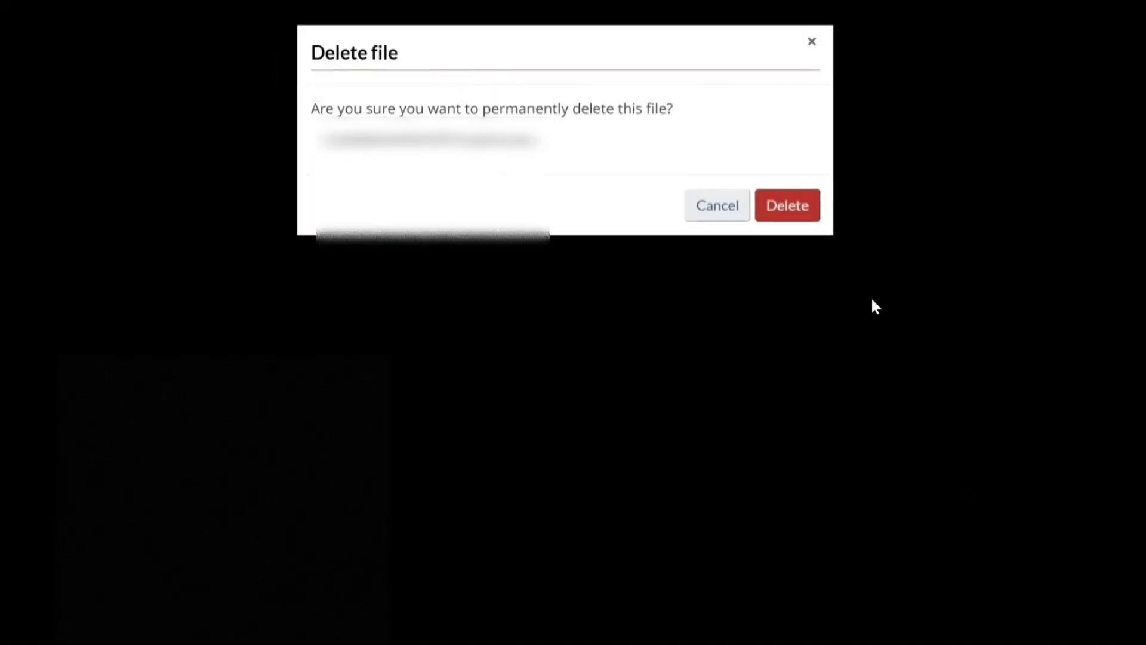
pyautogui.click(798, 213)
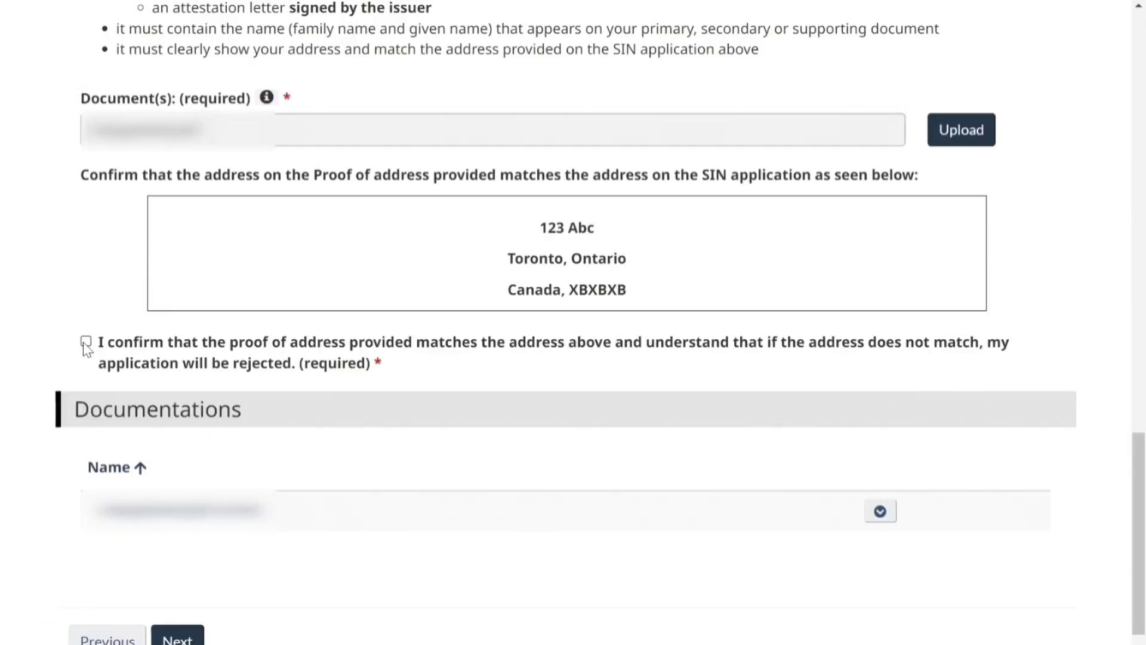
# Confirm the proof of address matches the application address and continue
pyautogui.click(84, 340)
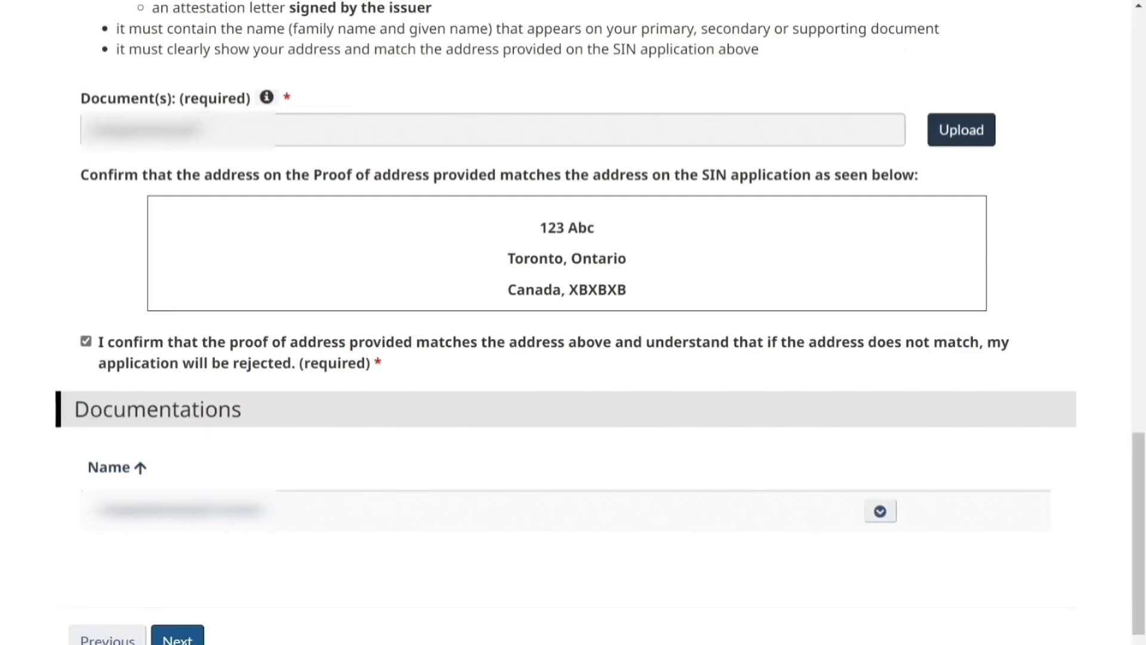
pyautogui.click(179, 638)
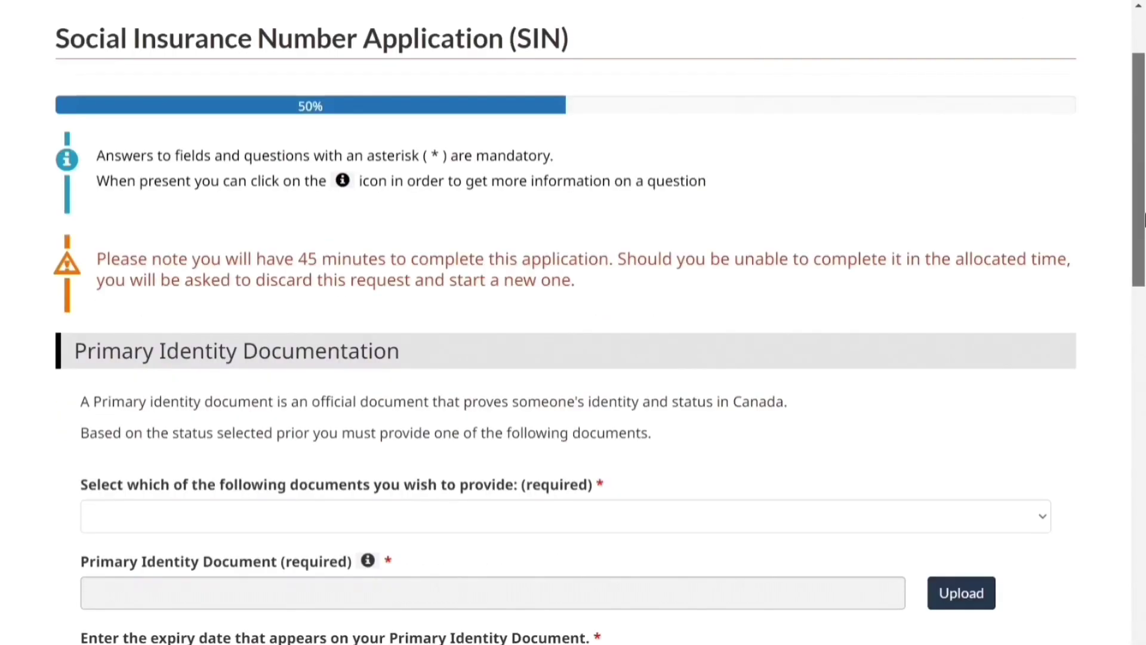
pyautogui.moveTo(1143, 220); pyautogui.dragTo(1143, 323)
# Add an IRCC study permit as primary identity document, expiring June 16, 2032
pyautogui.click(1026, 202)
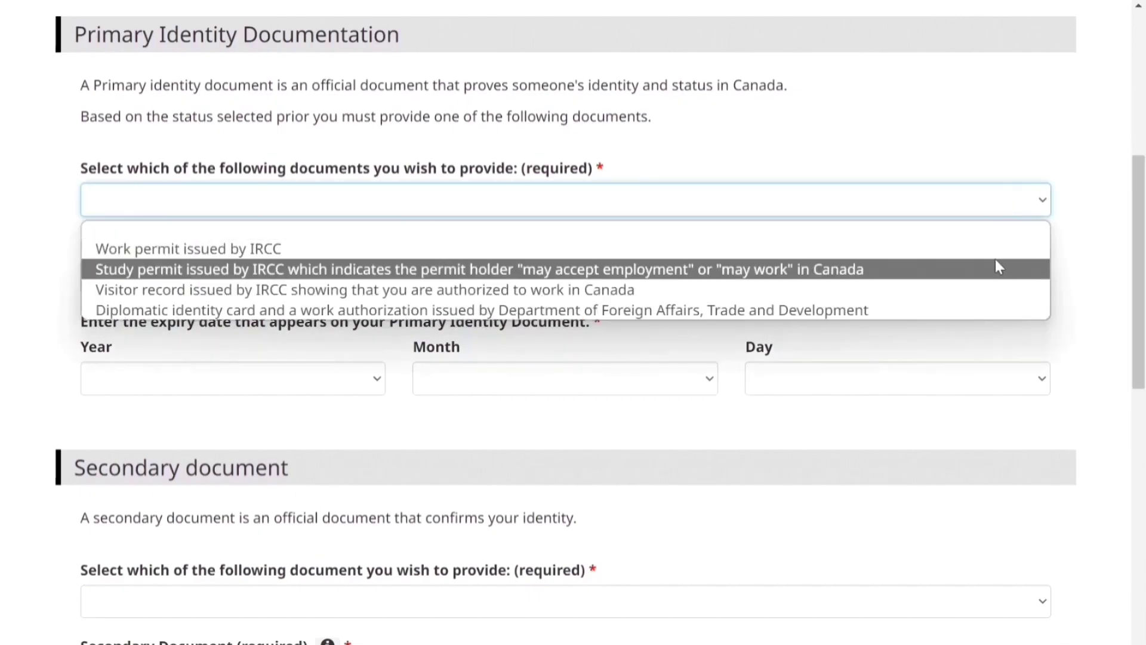
pyautogui.click(983, 268)
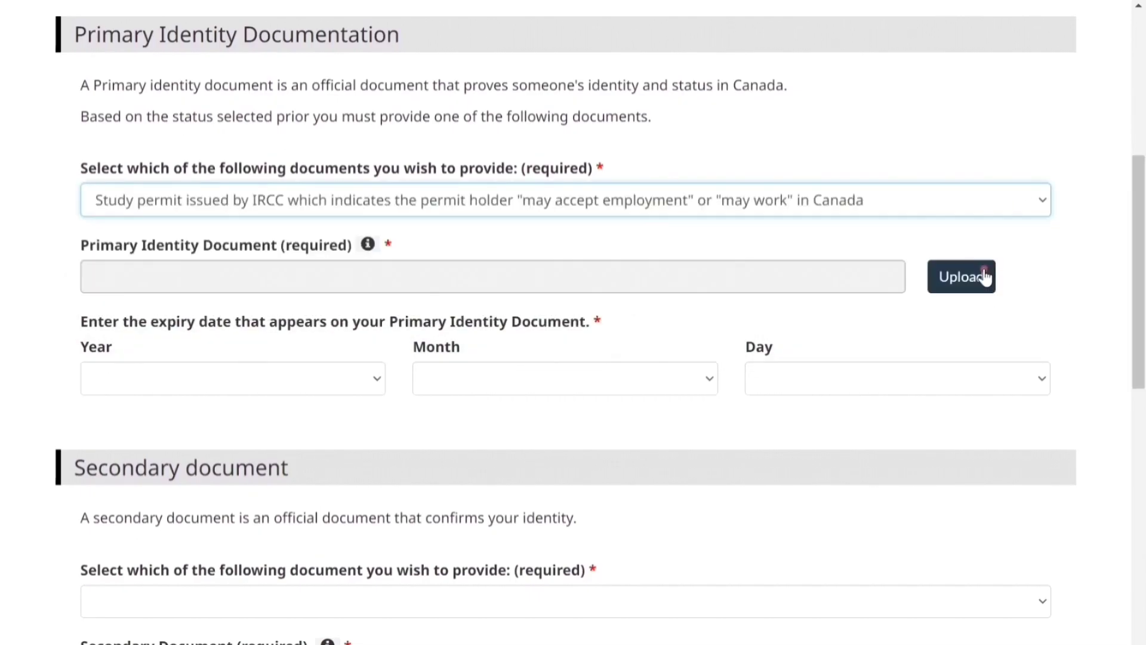
pyautogui.click(983, 276)
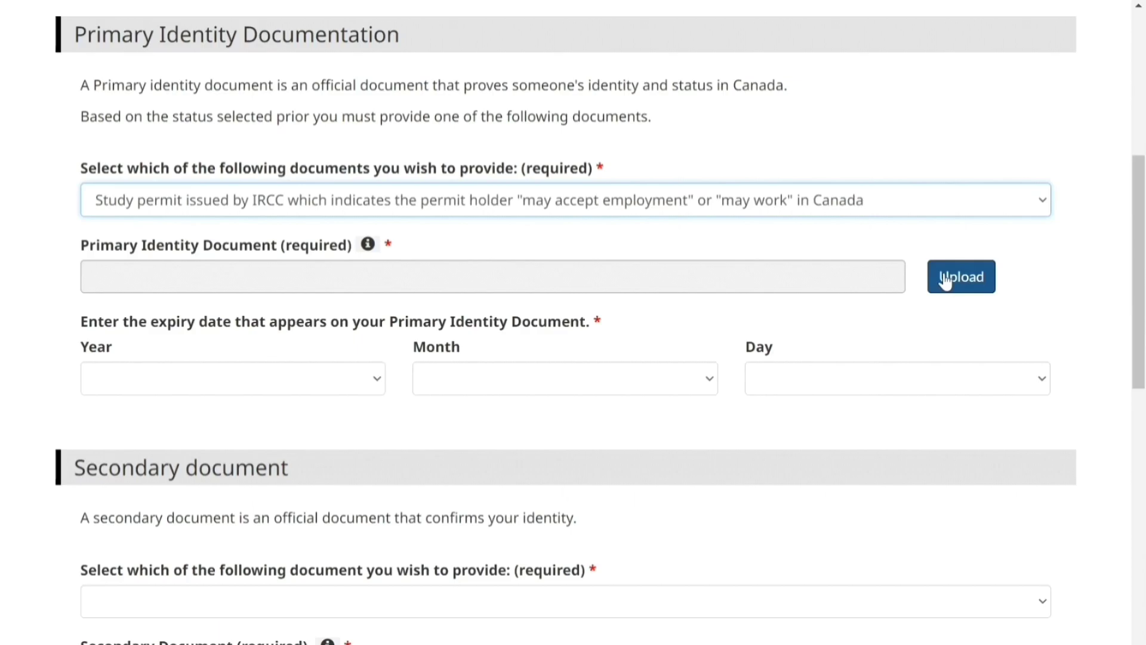
pyautogui.click(968, 276)
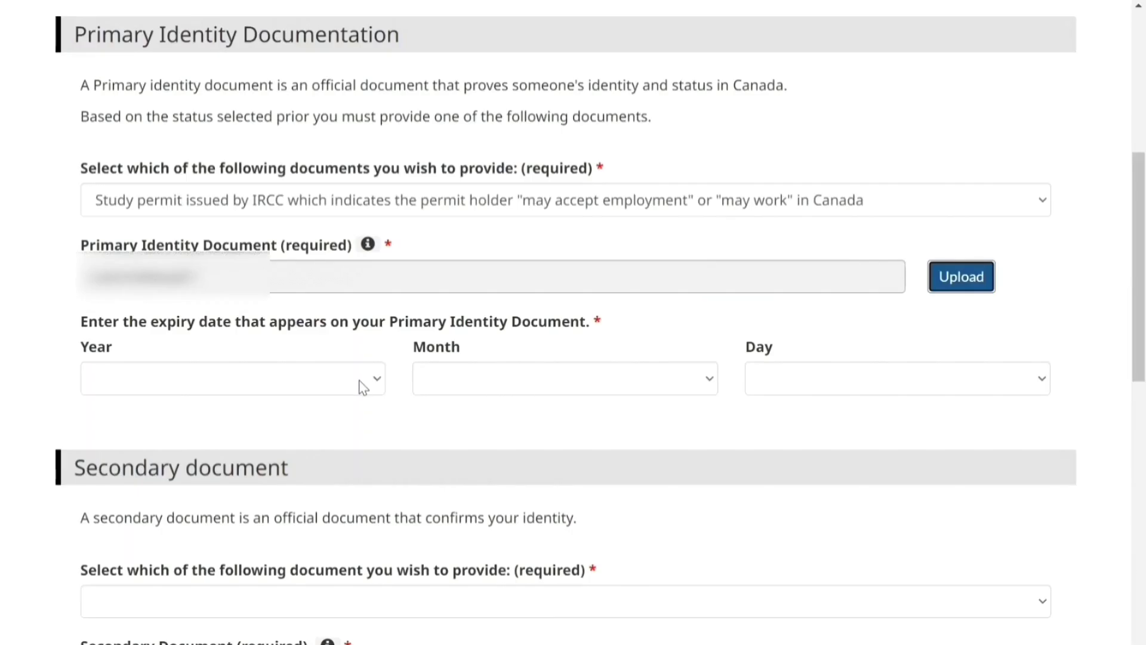
pyautogui.click(359, 380)
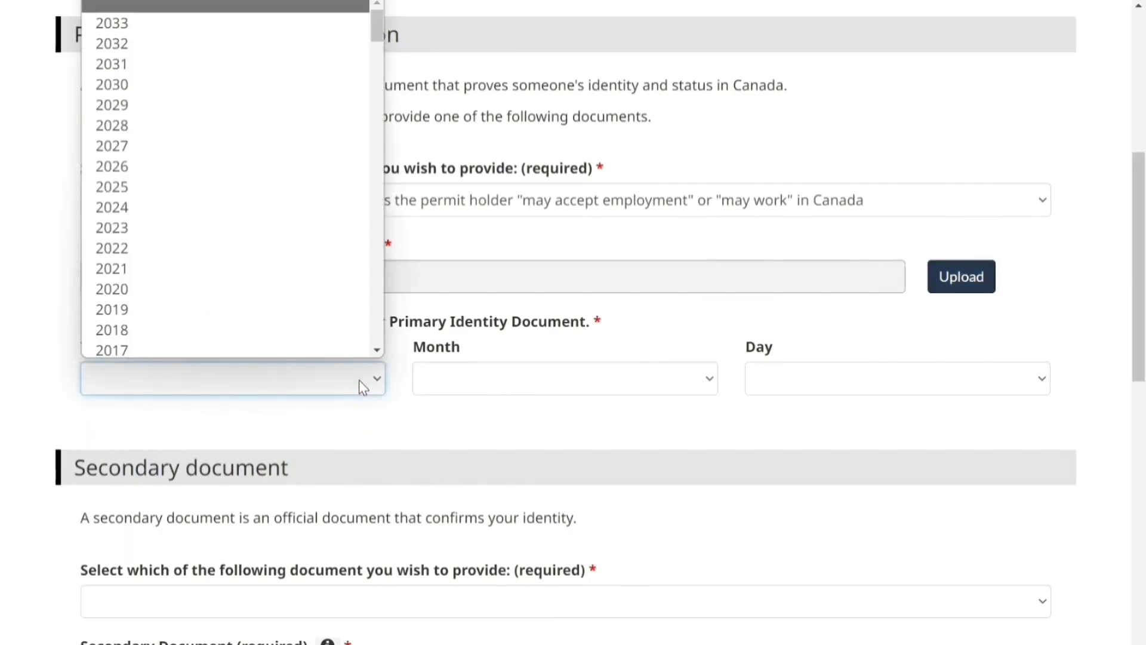
pyautogui.click(337, 43)
pyautogui.click(667, 371)
pyautogui.click(630, 529)
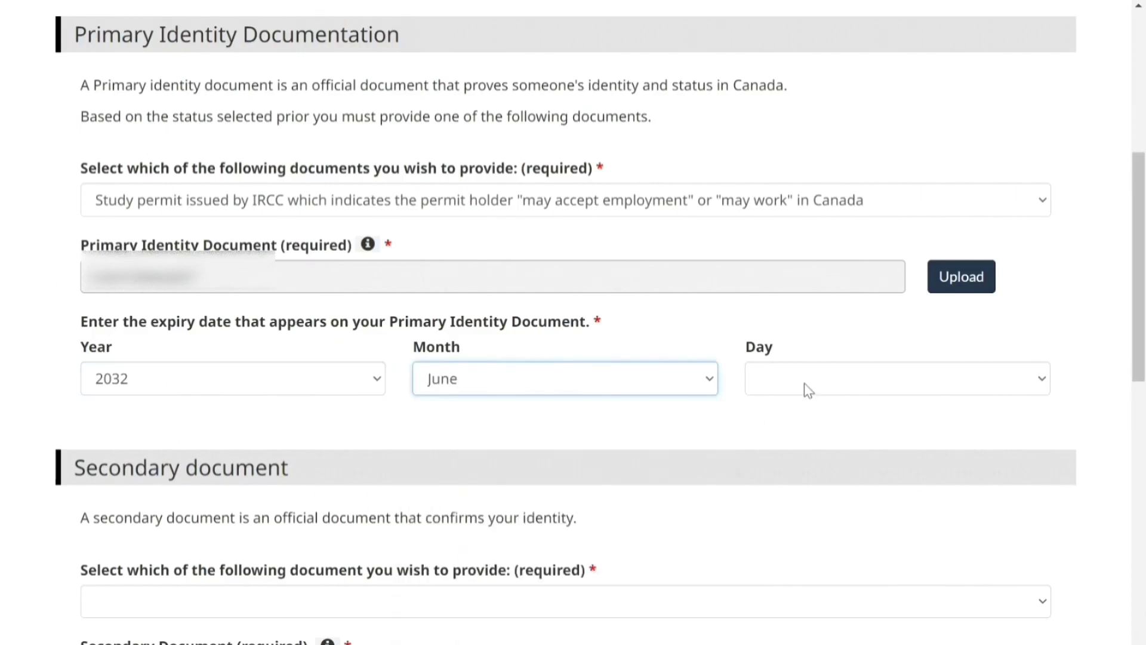
pyautogui.click(806, 385)
pyautogui.click(806, 335)
pyautogui.scroll(-5, 1141, 448)
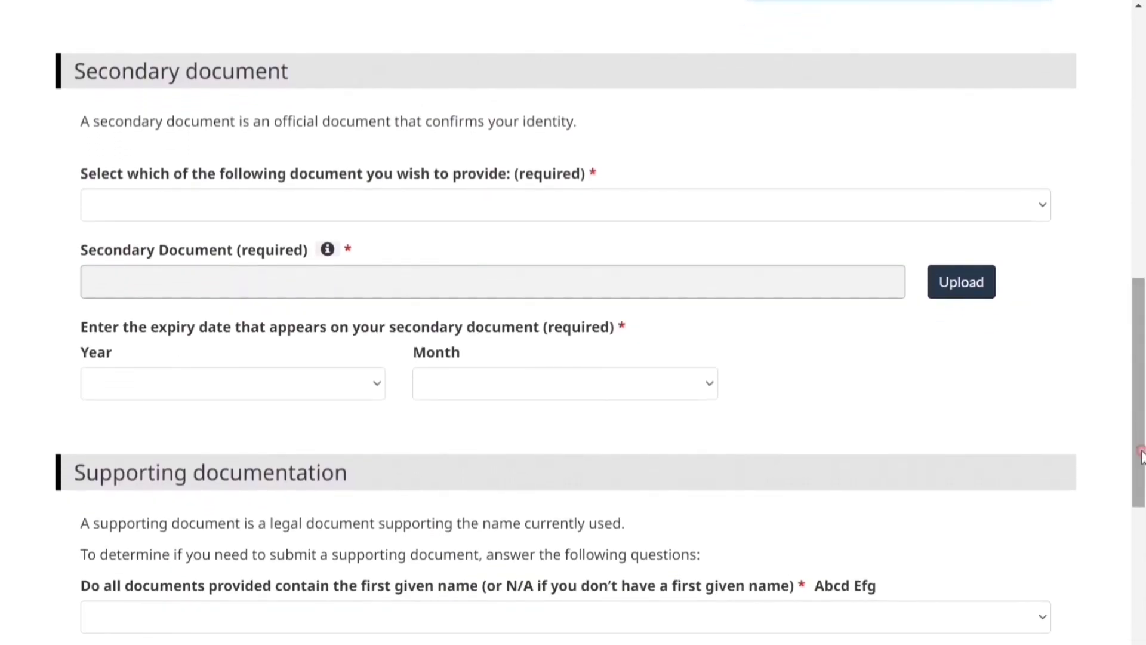
# Add a passport as secondary document, expiring April 2030
pyautogui.click(1028, 209)
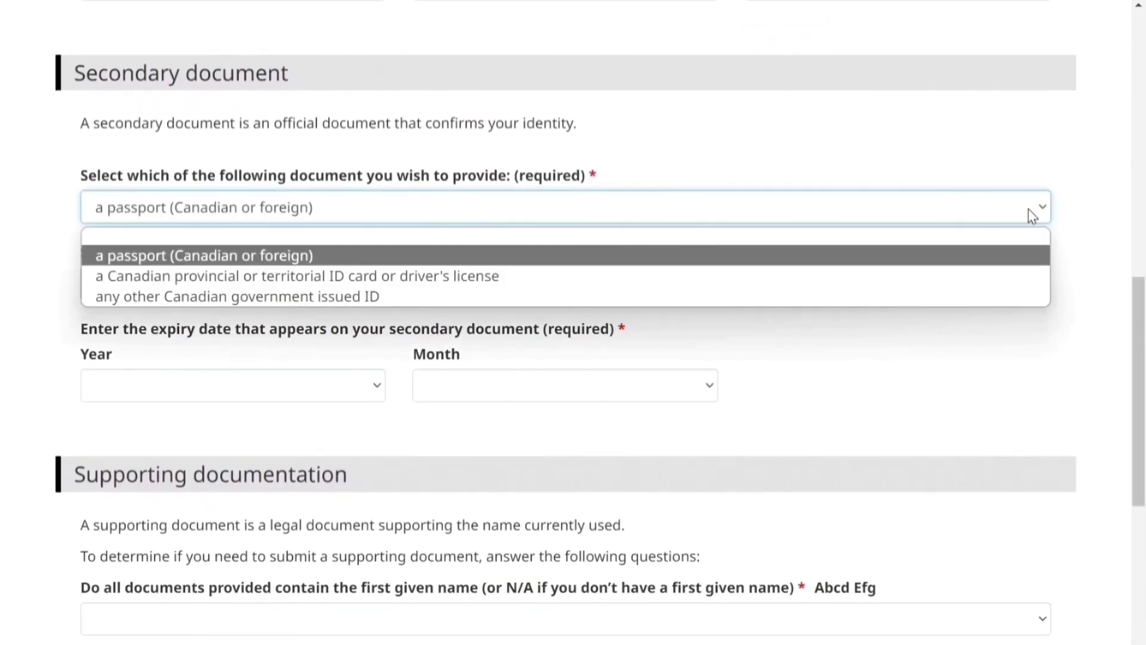
pyautogui.click(992, 256)
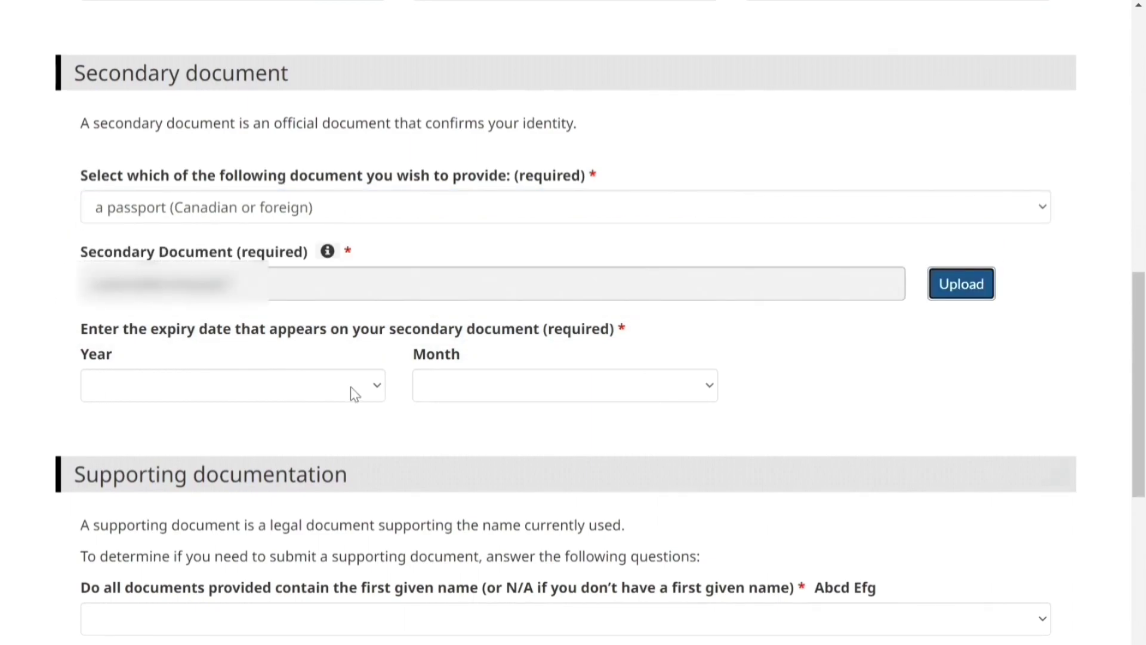
pyautogui.click(355, 394)
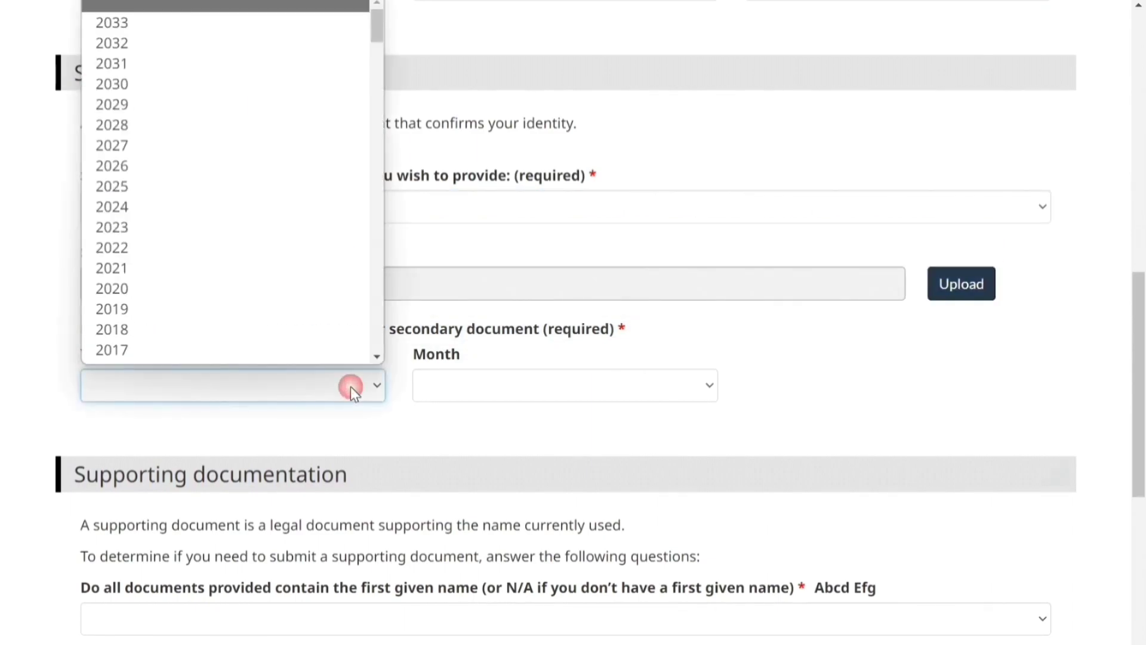
pyautogui.click(358, 71)
pyautogui.click(498, 389)
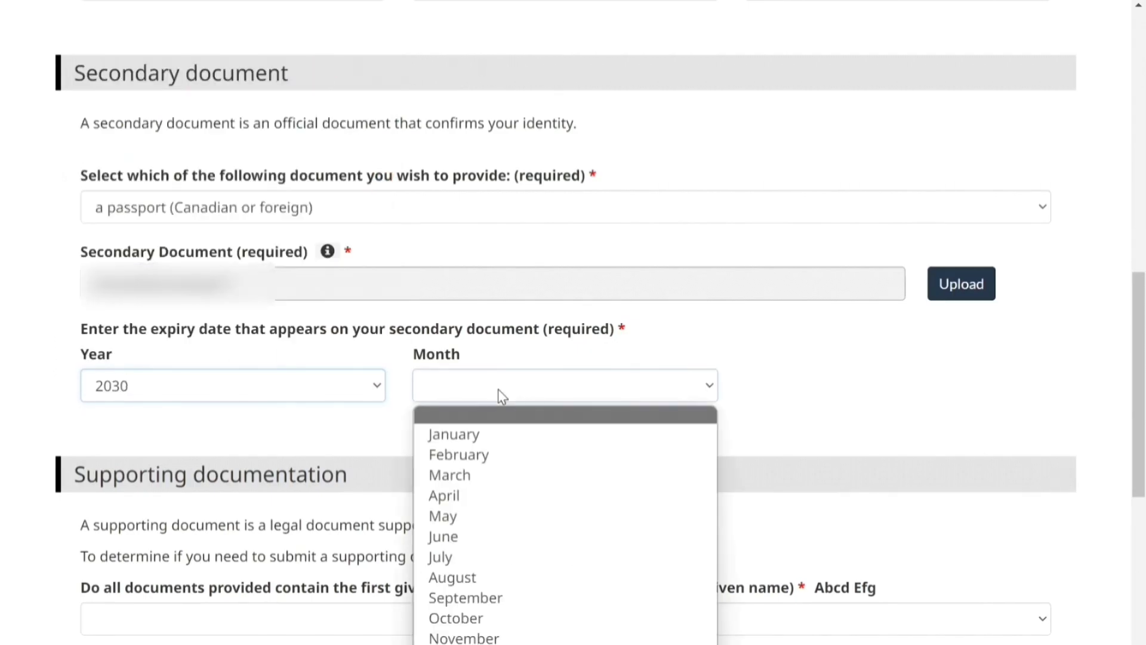
pyautogui.click(506, 495)
pyautogui.scroll(-7, 776, 417)
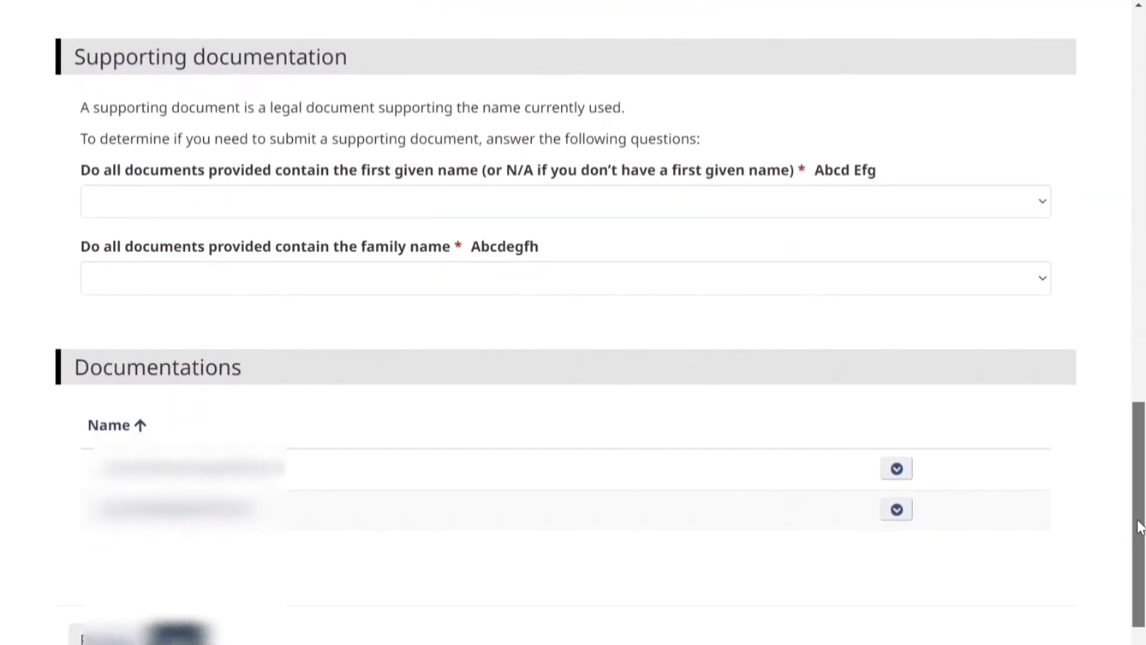
# Answer Yes to both the given name and family name match questions
pyautogui.click(971, 207)
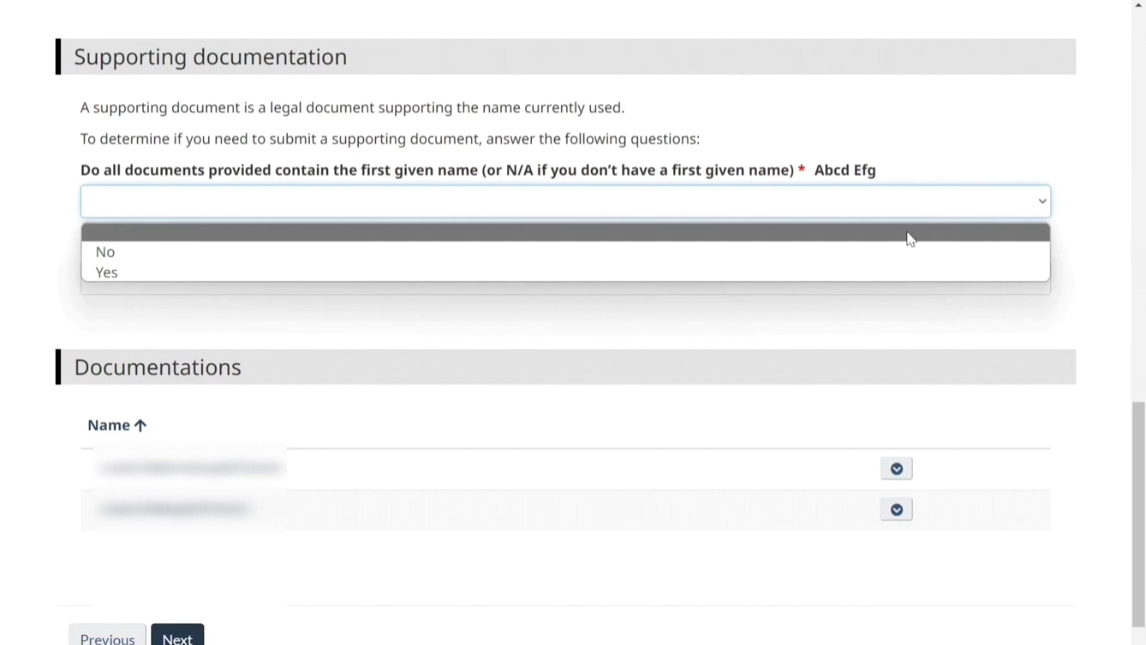
pyautogui.click(804, 270)
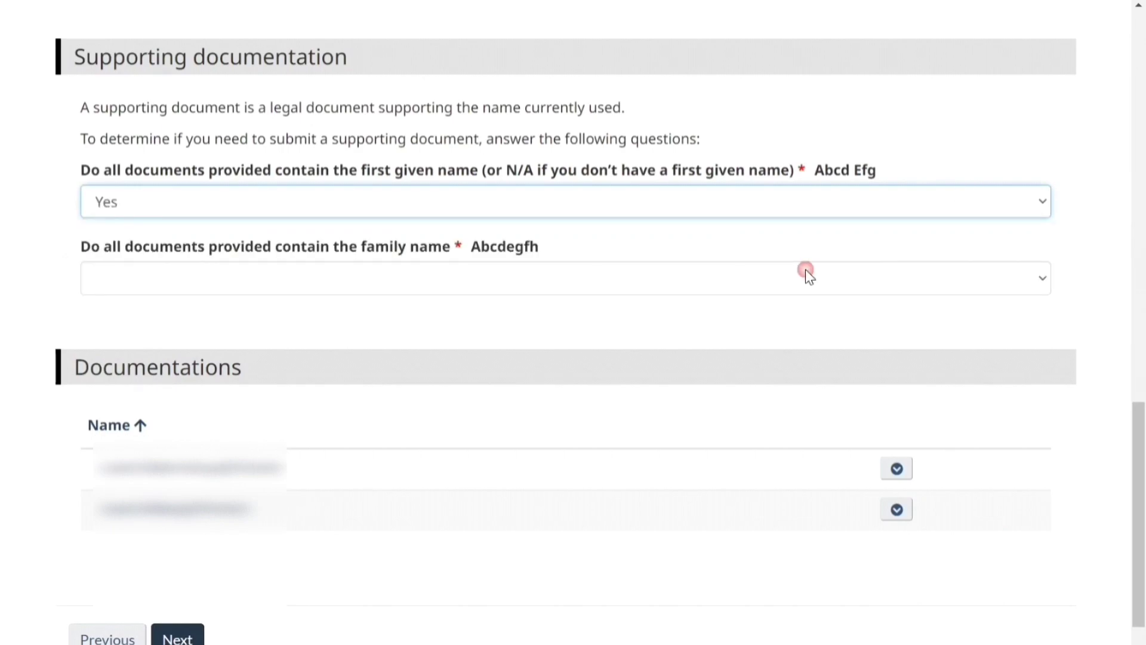
pyautogui.click(787, 203)
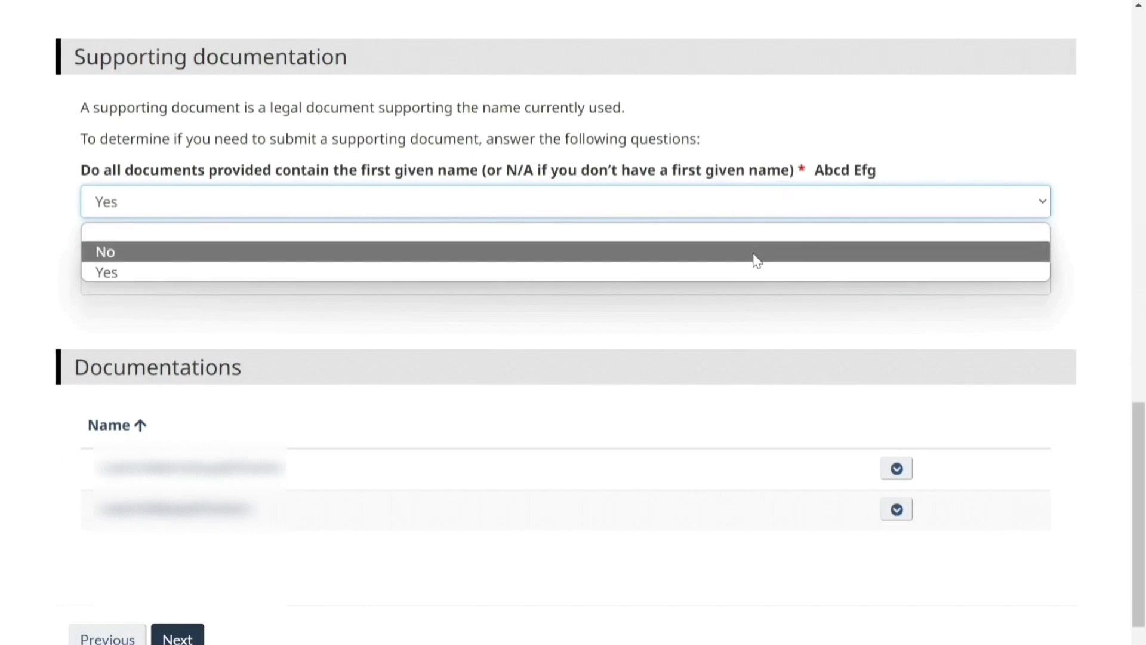
pyautogui.click(754, 253)
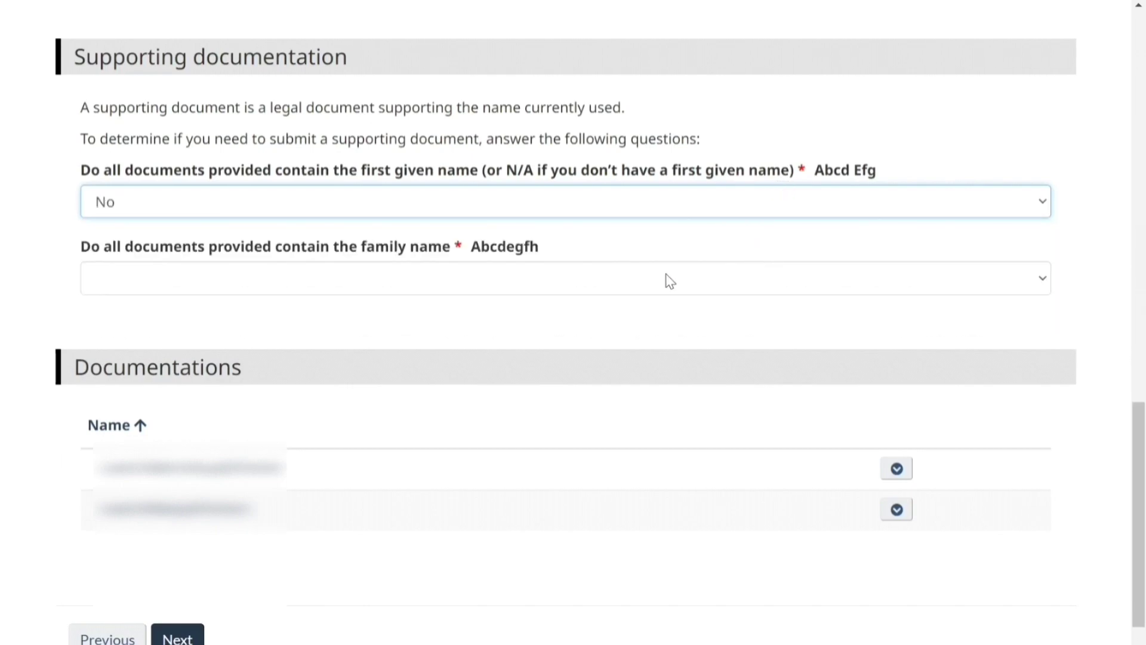
pyautogui.click(669, 282)
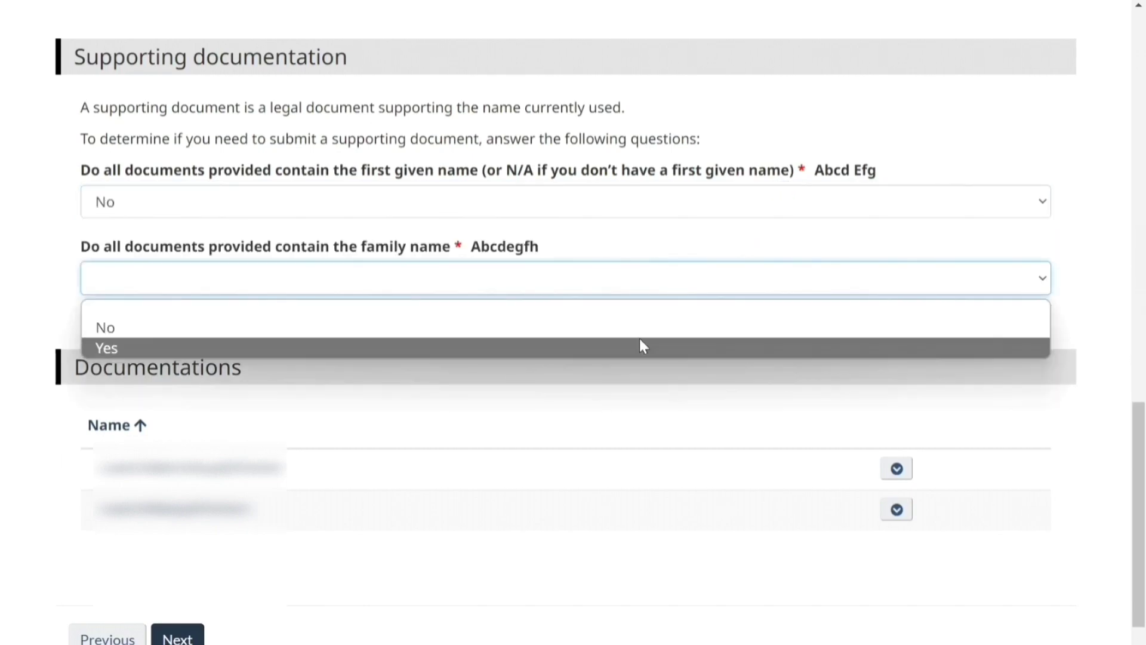
pyautogui.click(638, 325)
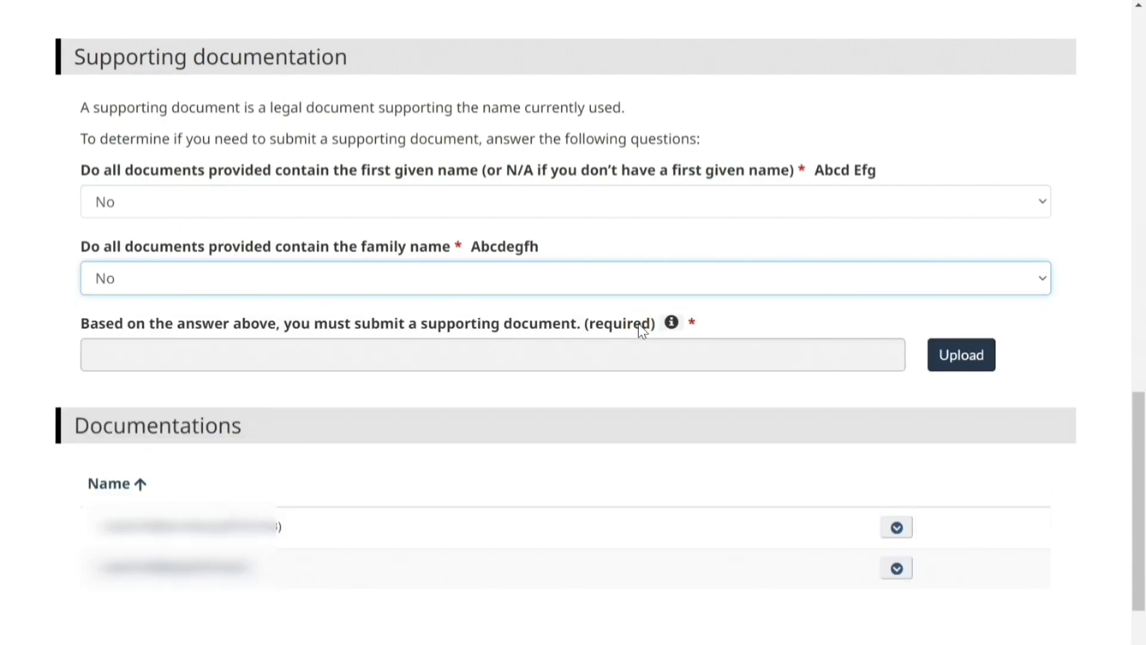
pyautogui.click(879, 187)
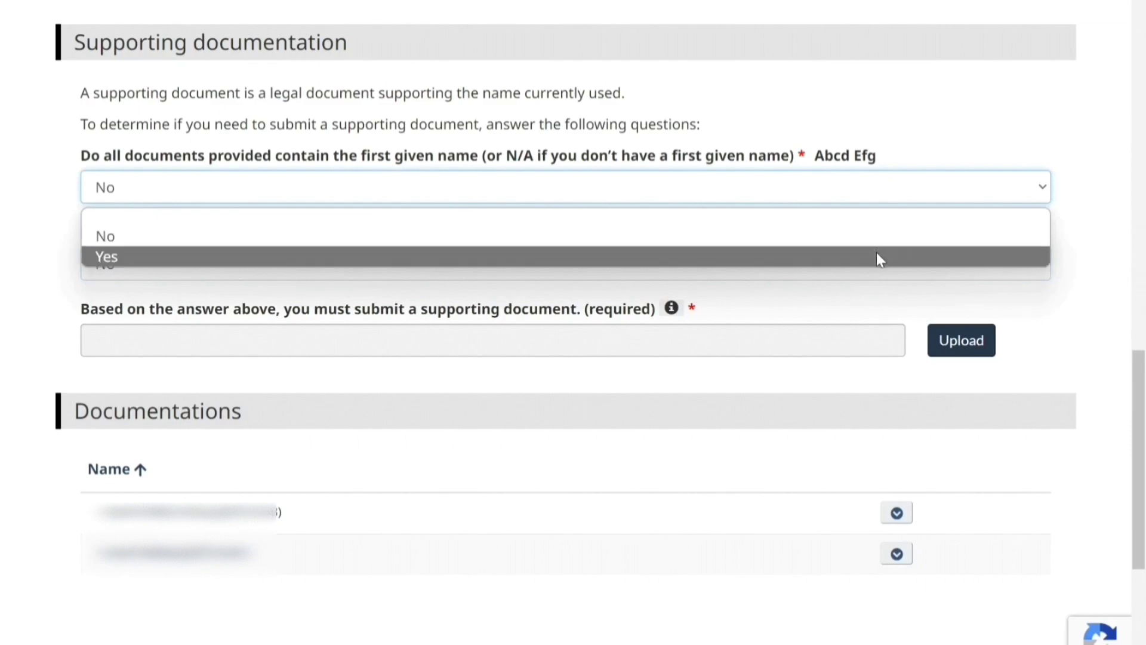
pyautogui.click(876, 256)
pyautogui.click(877, 275)
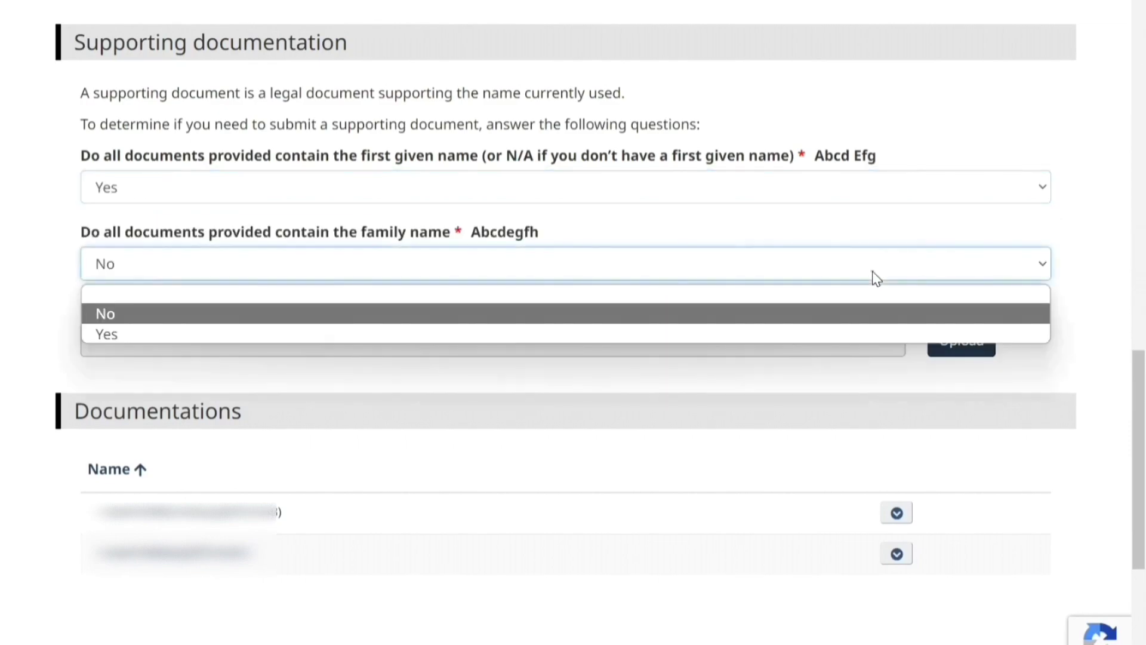
pyautogui.click(877, 333)
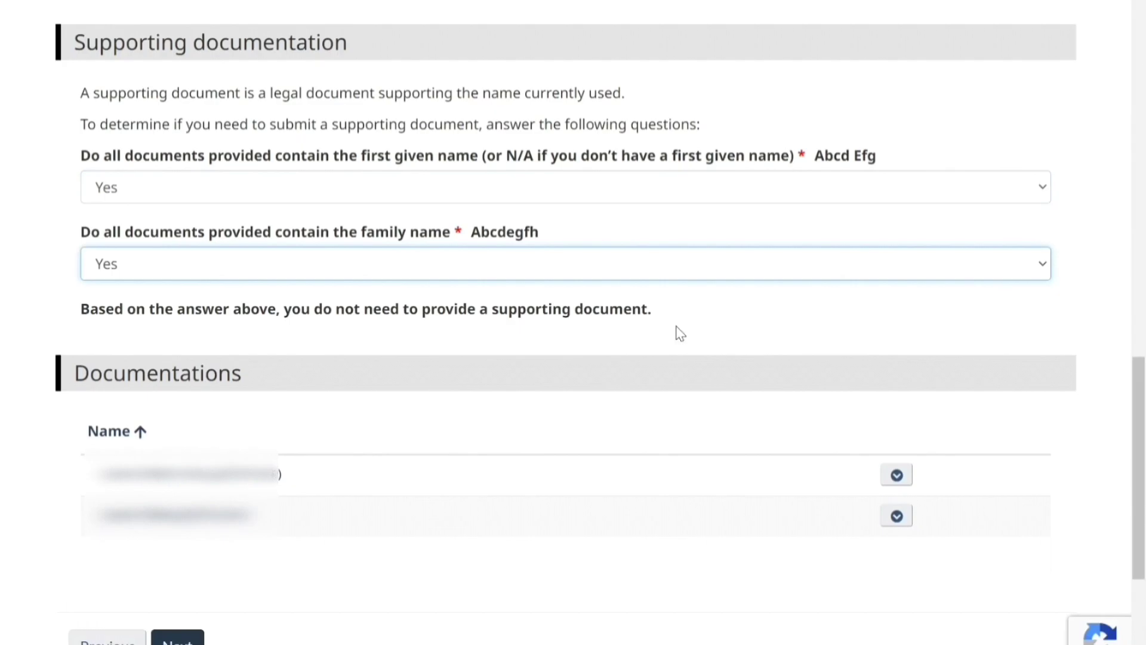
pyautogui.moveTo(1140, 444); pyautogui.dragTo(1141, 531)
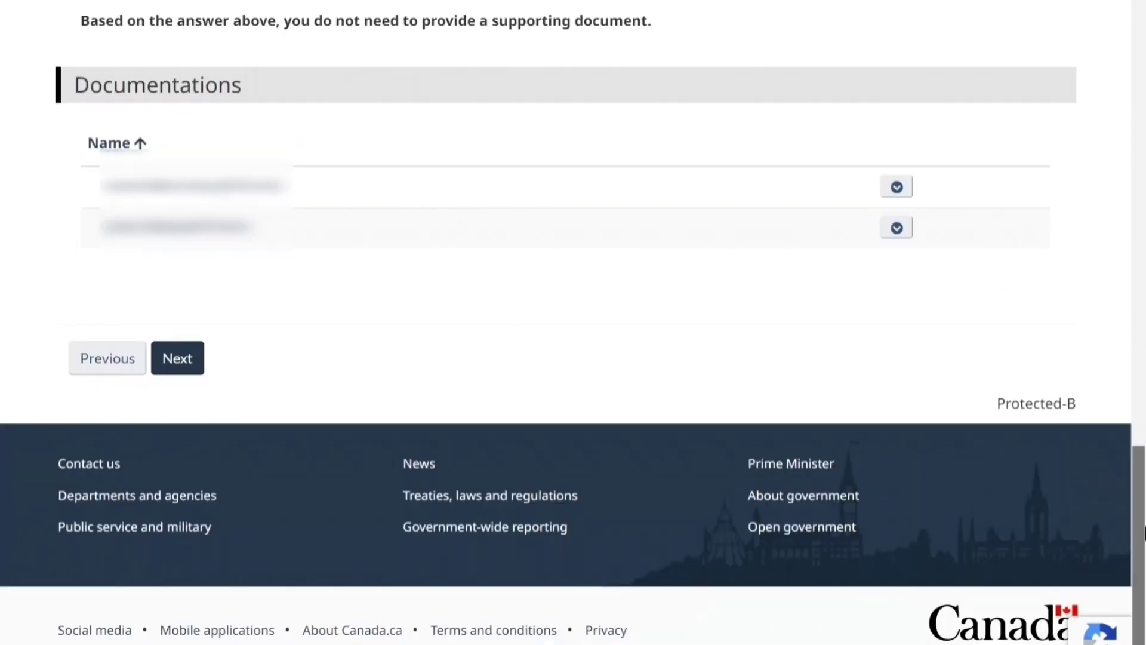
# Continue to Parent Information and enter the first parent's given and family names
pyautogui.click(187, 366)
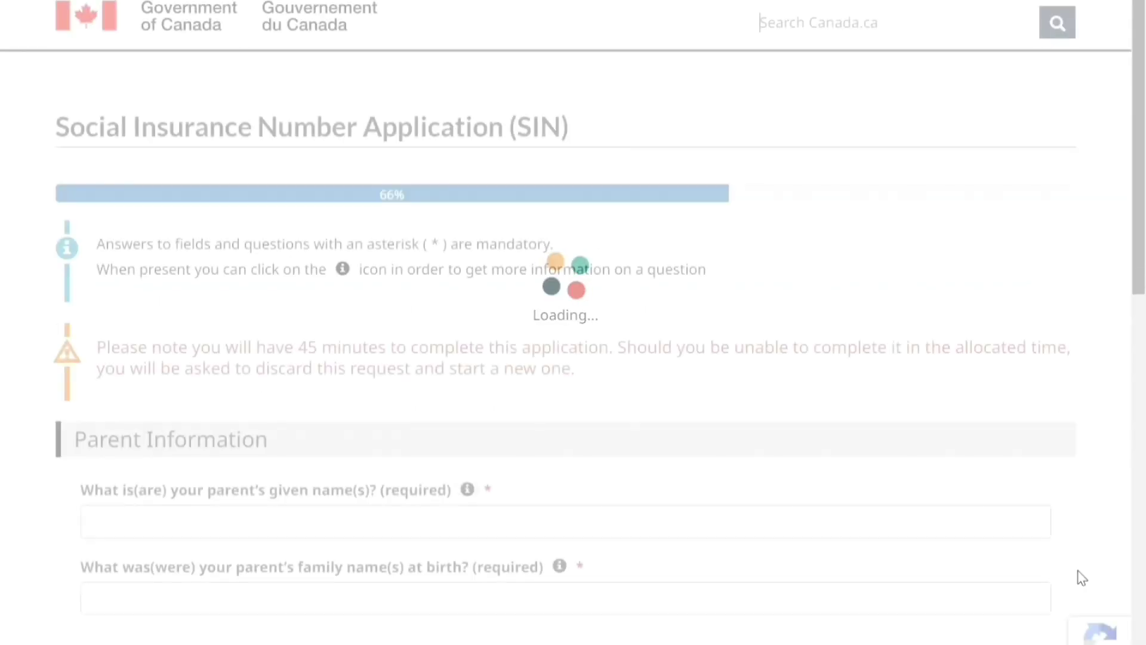
pyautogui.moveTo(1141, 286); pyautogui.dragTo(1144, 472)
pyautogui.click(154, 116)
pyautogui.write('Asdf Jklm')
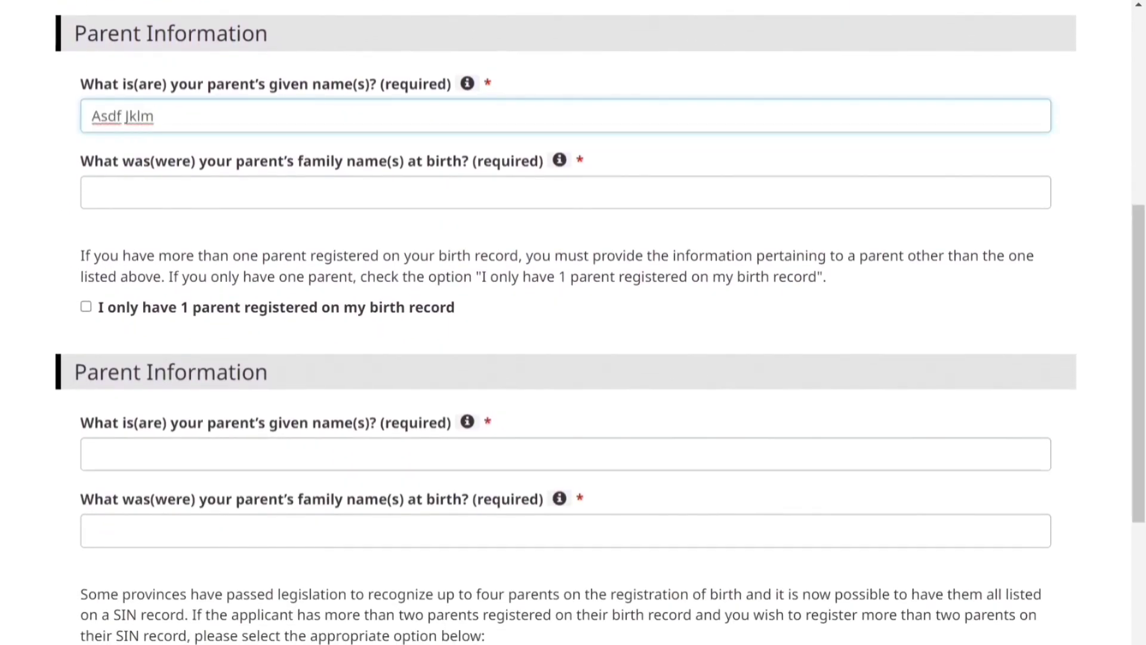
pyautogui.click(612, 183)
pyautogui.write('Asdf ghjk')
pyautogui.click(86, 307)
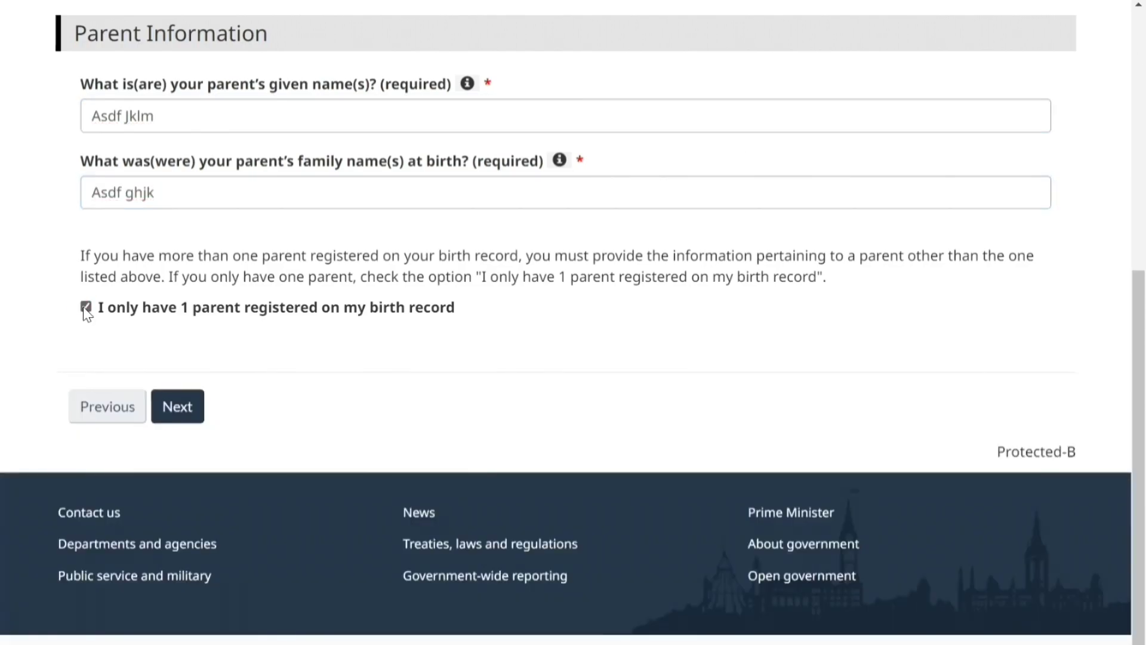
pyautogui.click(86, 306)
# Enter the second parent's name, leave additional parents empty, and go to review
pyautogui.moveTo(1144, 471); pyautogui.dragTo(1144, 567)
pyautogui.click(289, 227)
pyautogui.write('Abcdgh Sdfgh')
pyautogui.press('Tab')
pyautogui.write('Abcdgh Sdfgh')
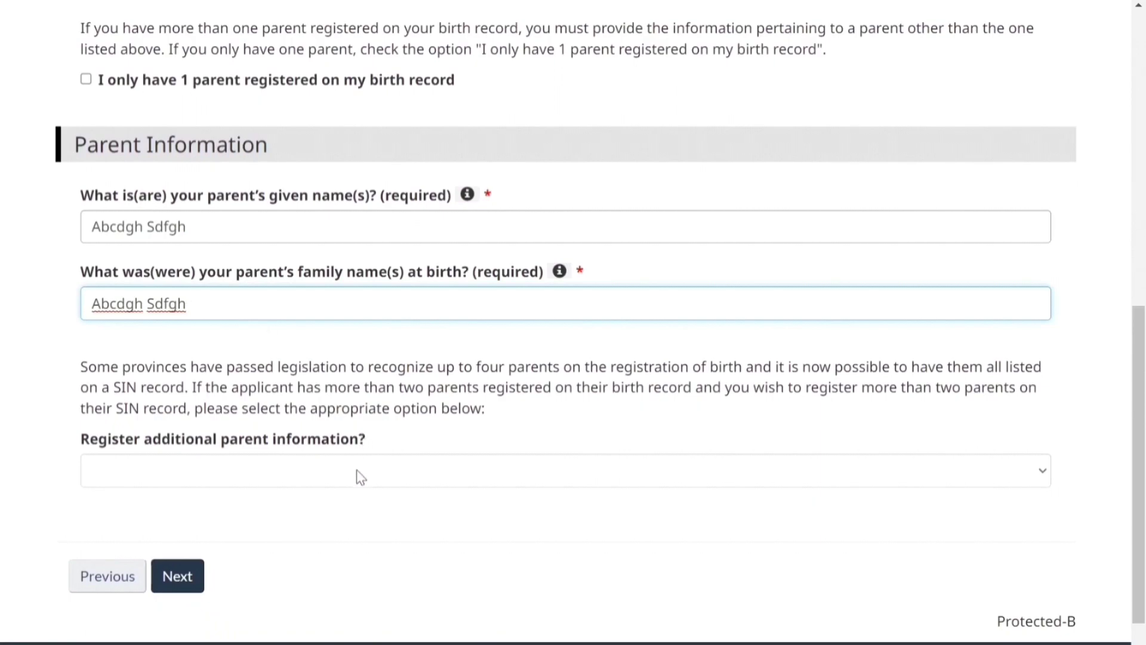
pyautogui.click(361, 478)
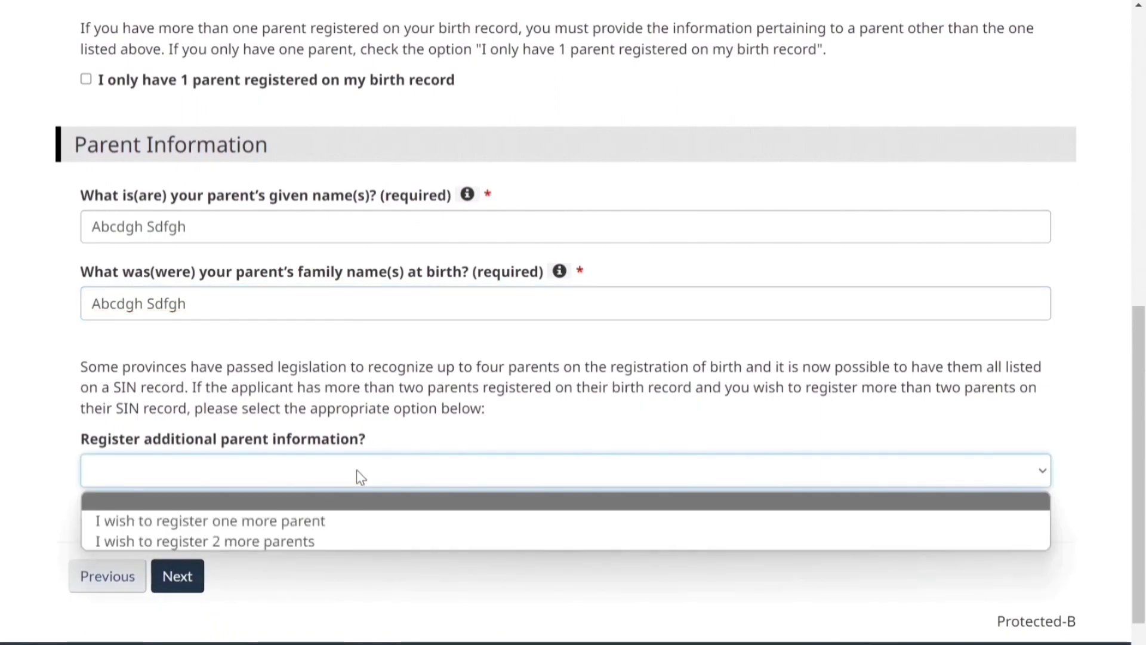
pyautogui.click(195, 579)
pyautogui.click(195, 578)
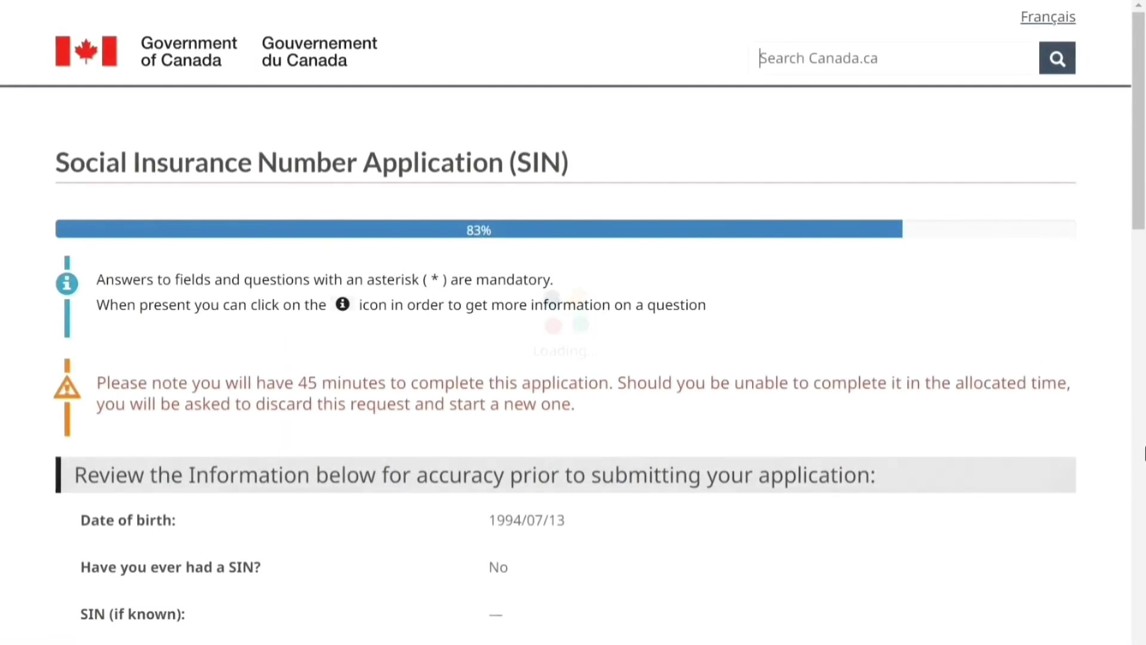
# Choose English correspondence and request email notifications, confirming the email address
pyautogui.moveTo(1141, 205); pyautogui.dragTo(1141, 591)
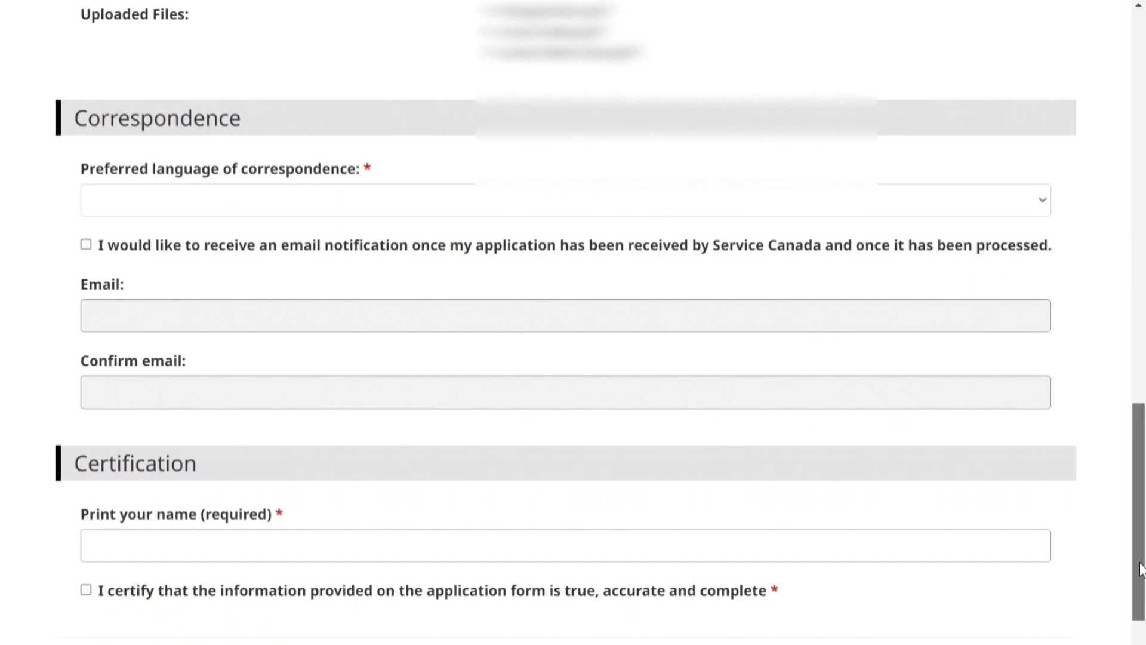
pyautogui.scroll(-1, 1141, 592)
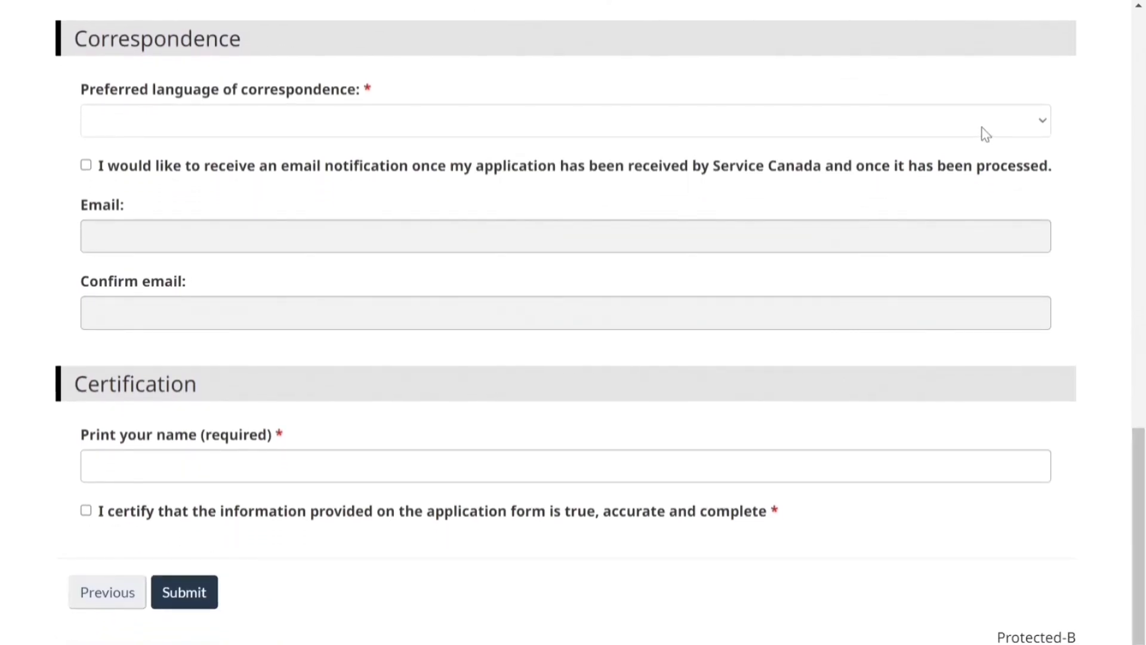
pyautogui.click(950, 123)
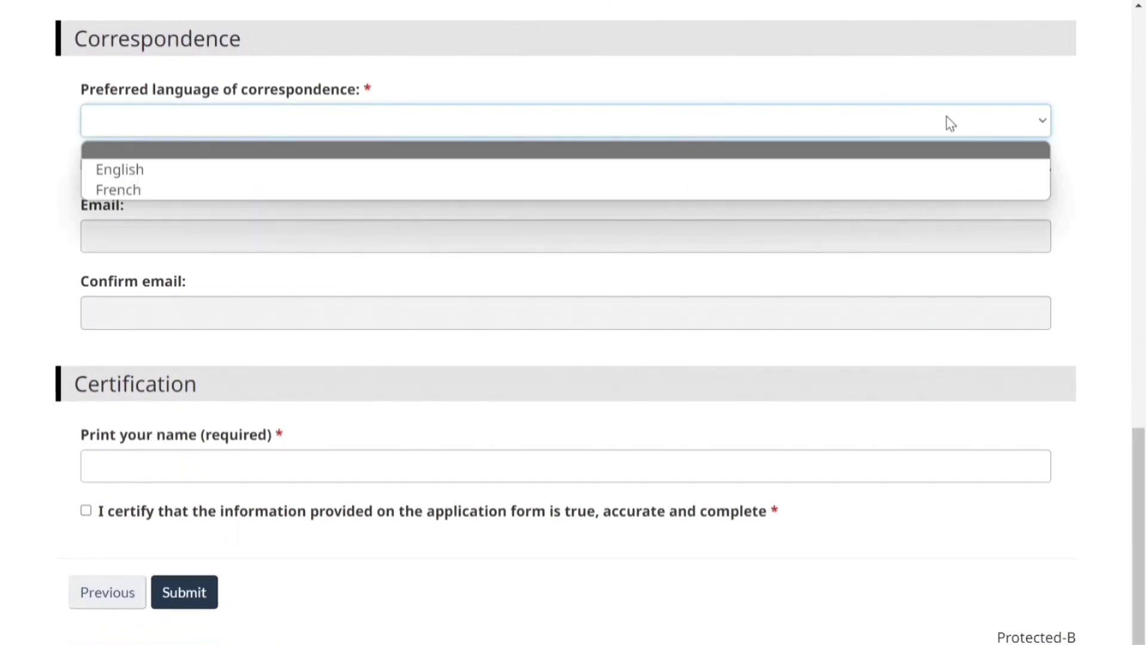
pyautogui.click(931, 173)
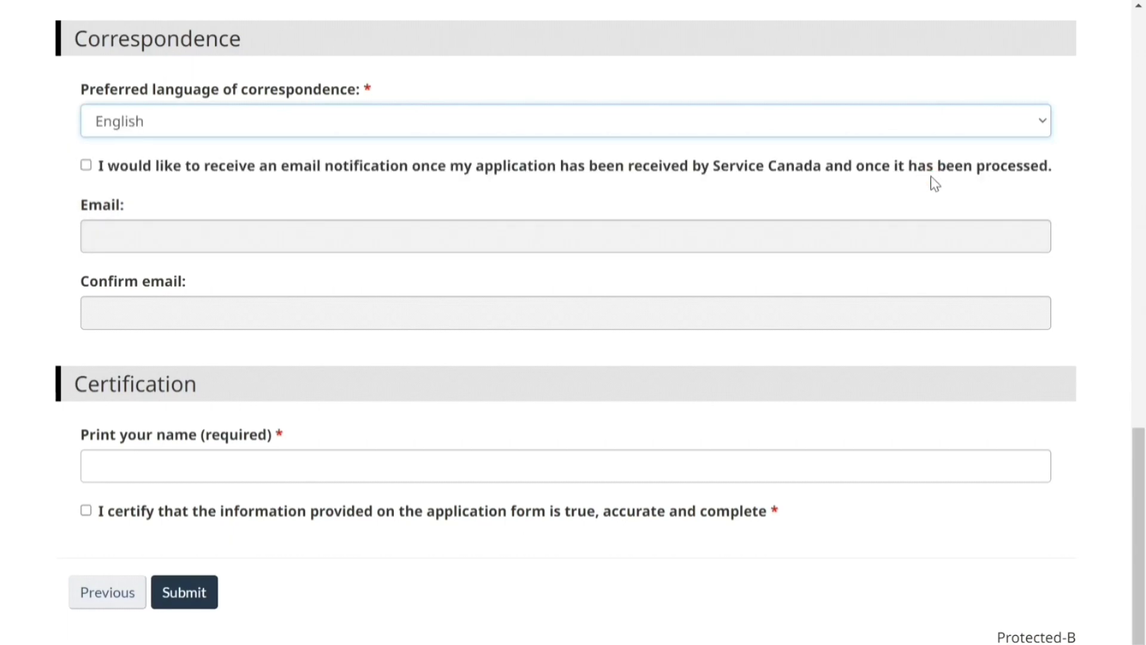
pyautogui.click(85, 166)
pyautogui.press('Tab')
pyautogui.press('Tab')
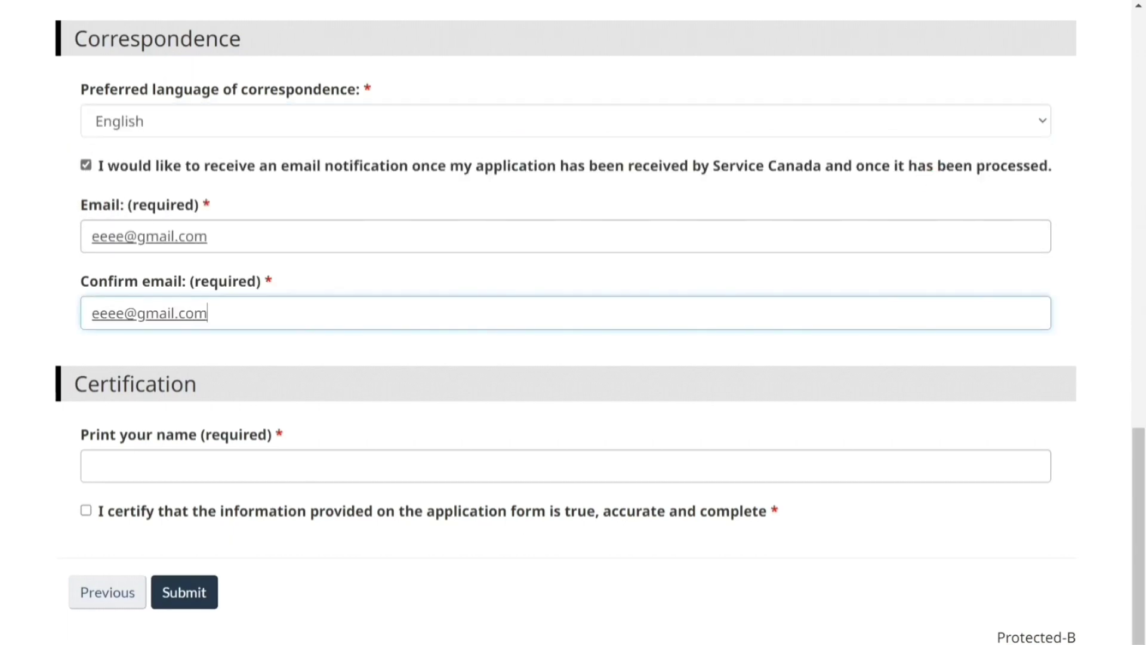
# Sign the certification with the applicant's name, certify it, and submit the application
pyautogui.click(93, 466)
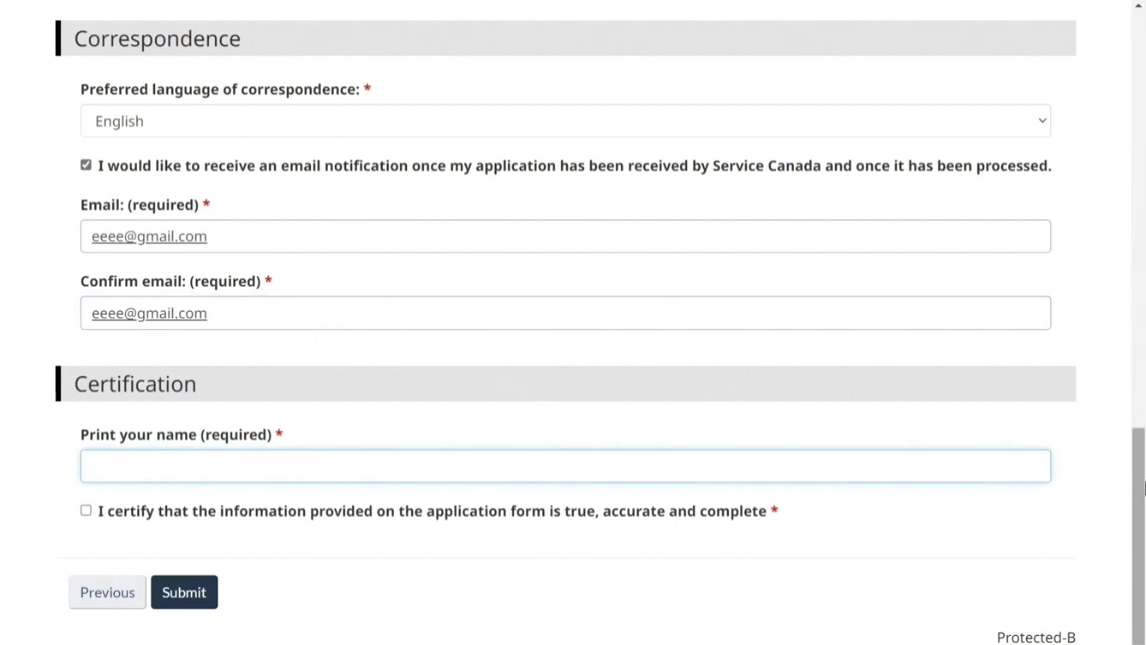
pyautogui.write('Asdf Hjkl Abrhm')
pyautogui.scroll(-3, 985, 537)
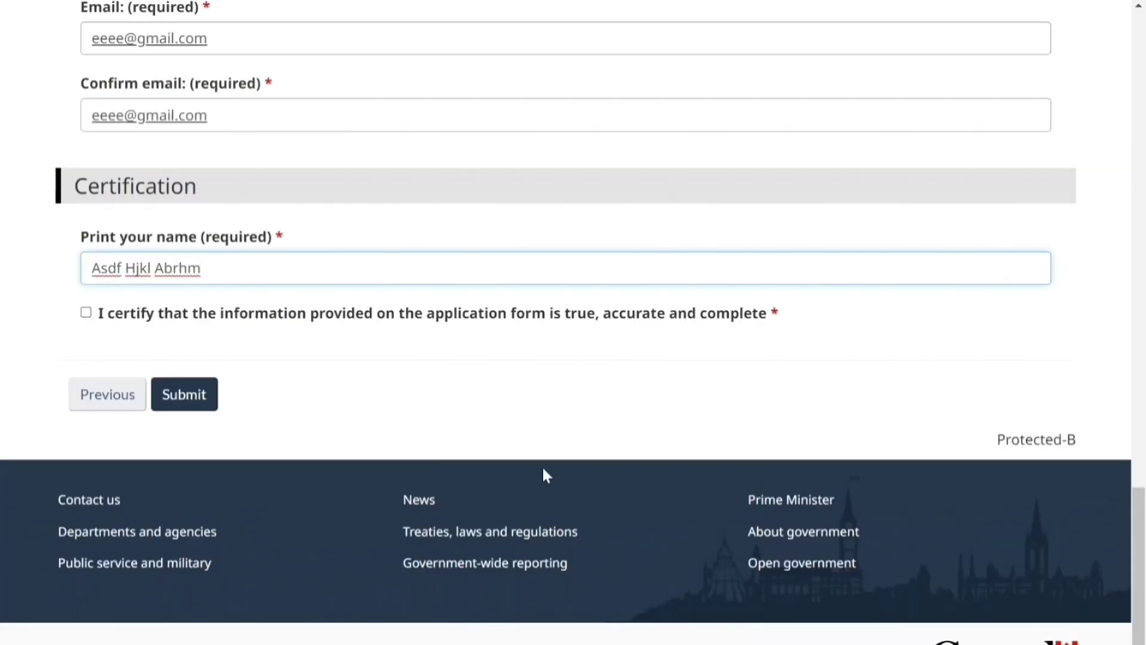
pyautogui.click(86, 313)
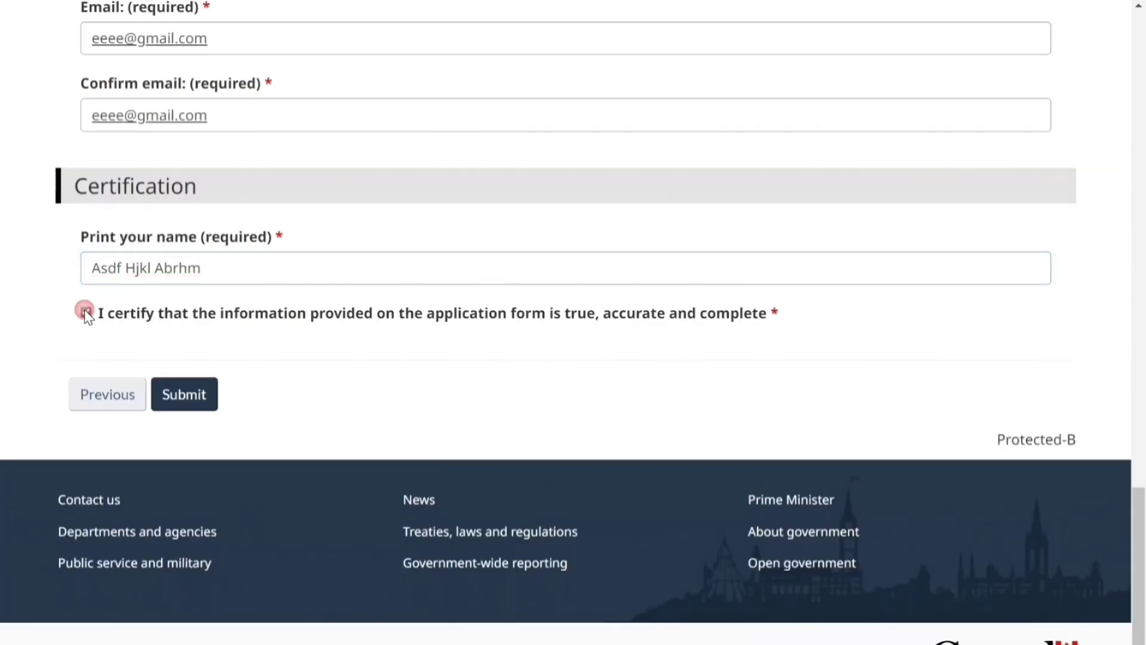
pyautogui.click(192, 407)
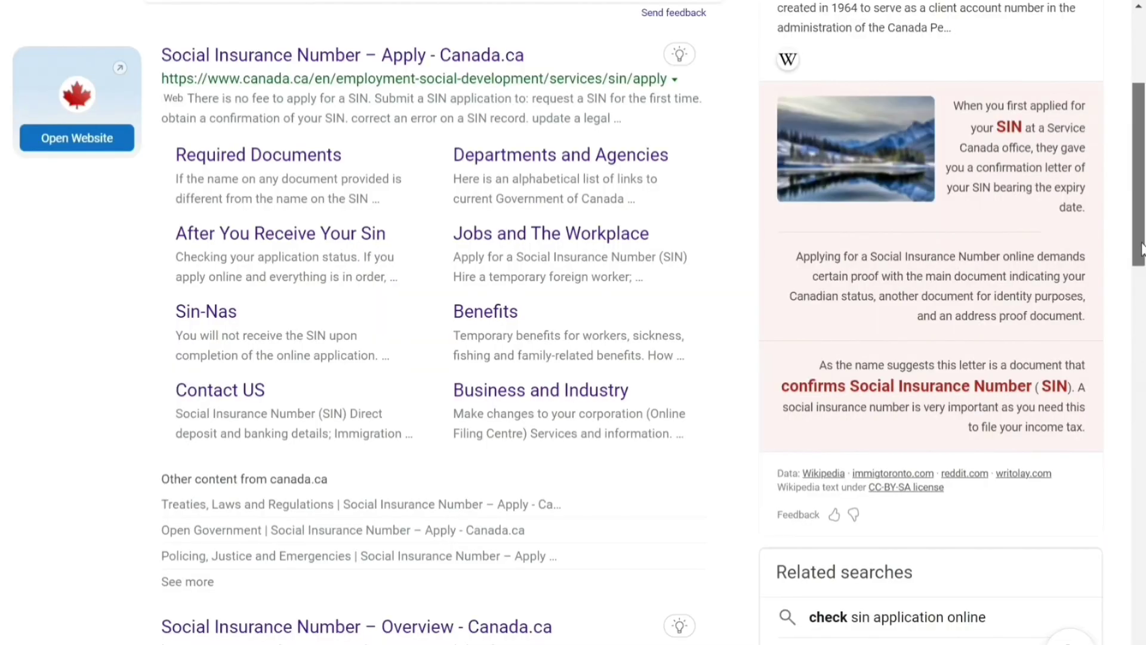
# Open the 'Social Insurance Number – Apply - Canada.ca' result from Bing
pyautogui.click(679, 54)
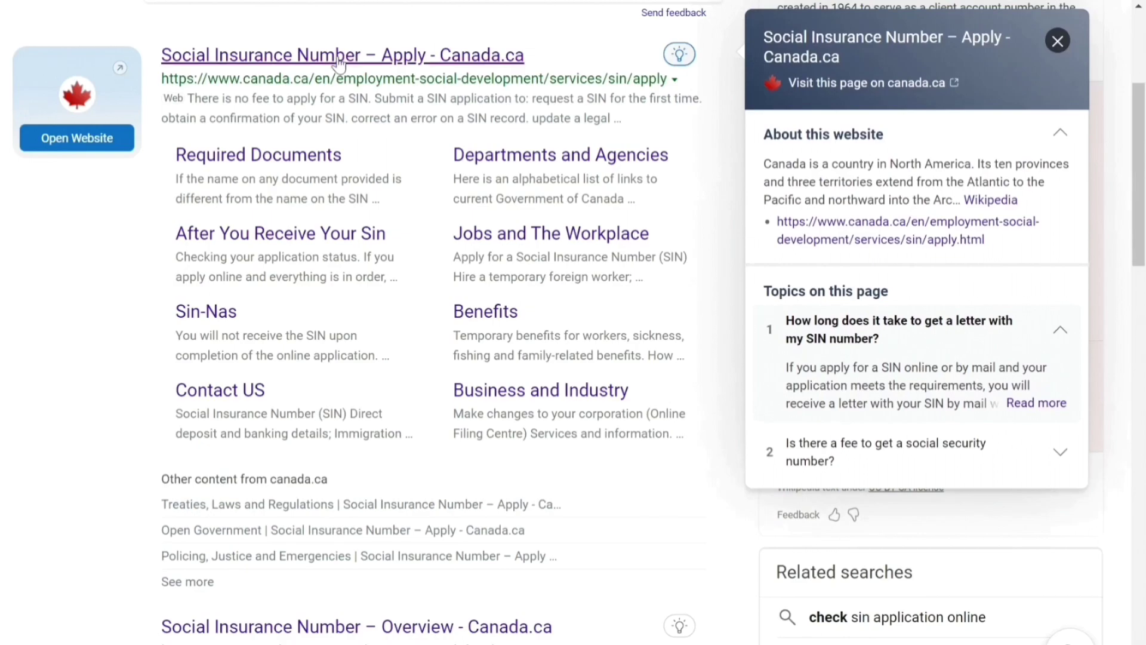
pyautogui.click(415, 65)
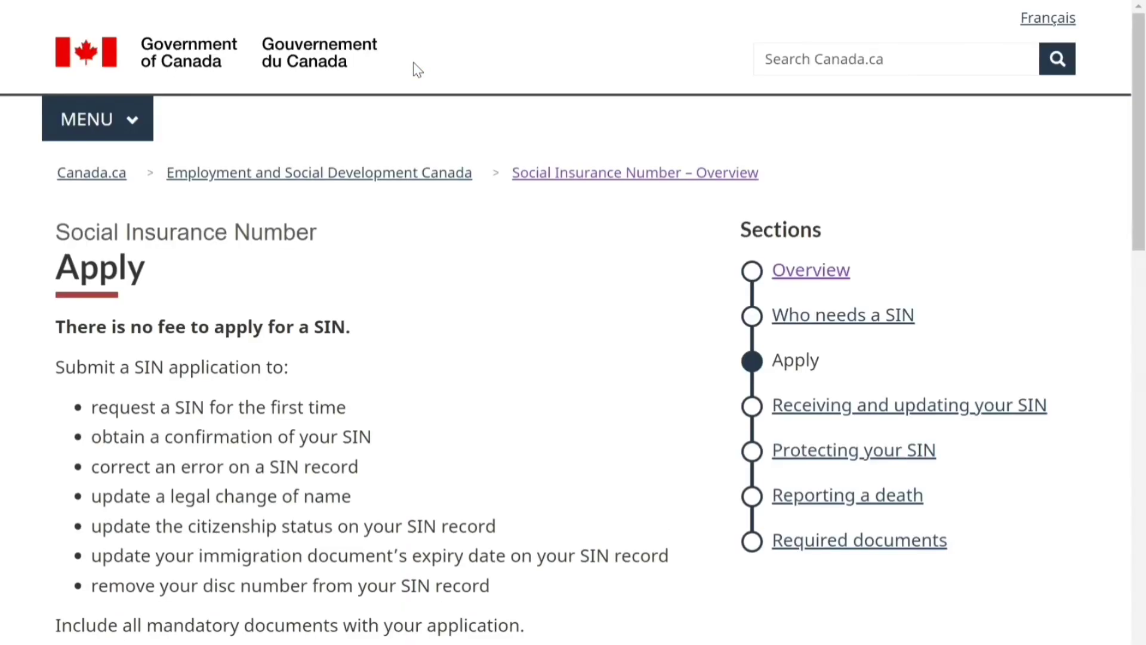
# Answer the SIN questions: applying for yourself, temporary resident status, applying in person
pyautogui.moveTo(1144, 176); pyautogui.dragTo(1144, 582)
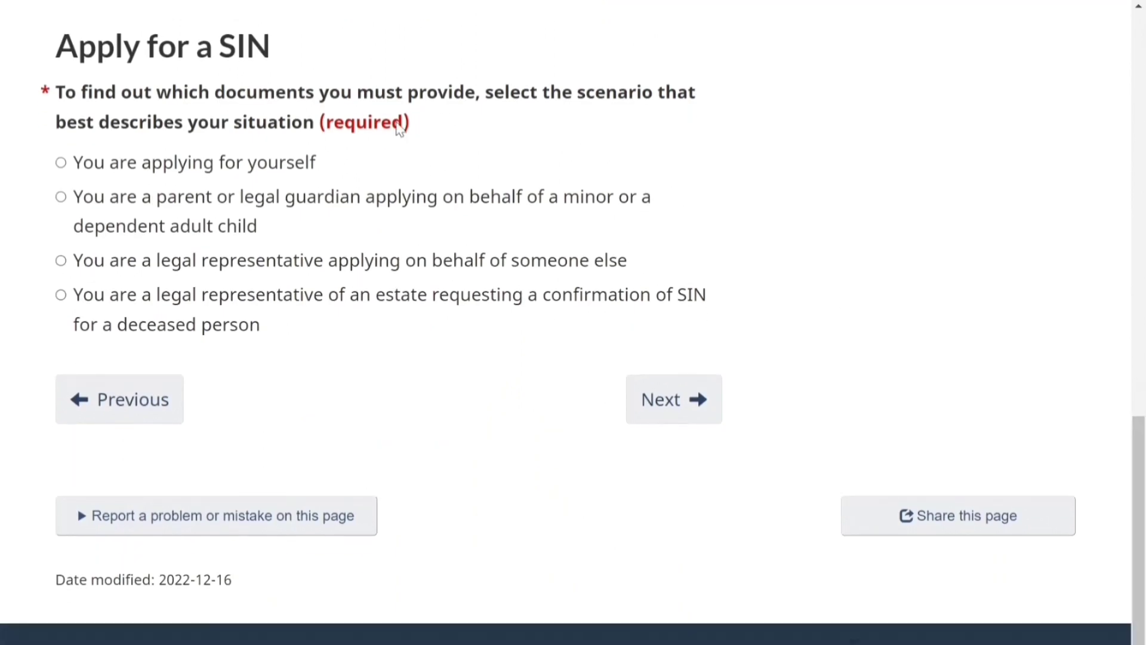
pyautogui.click(62, 162)
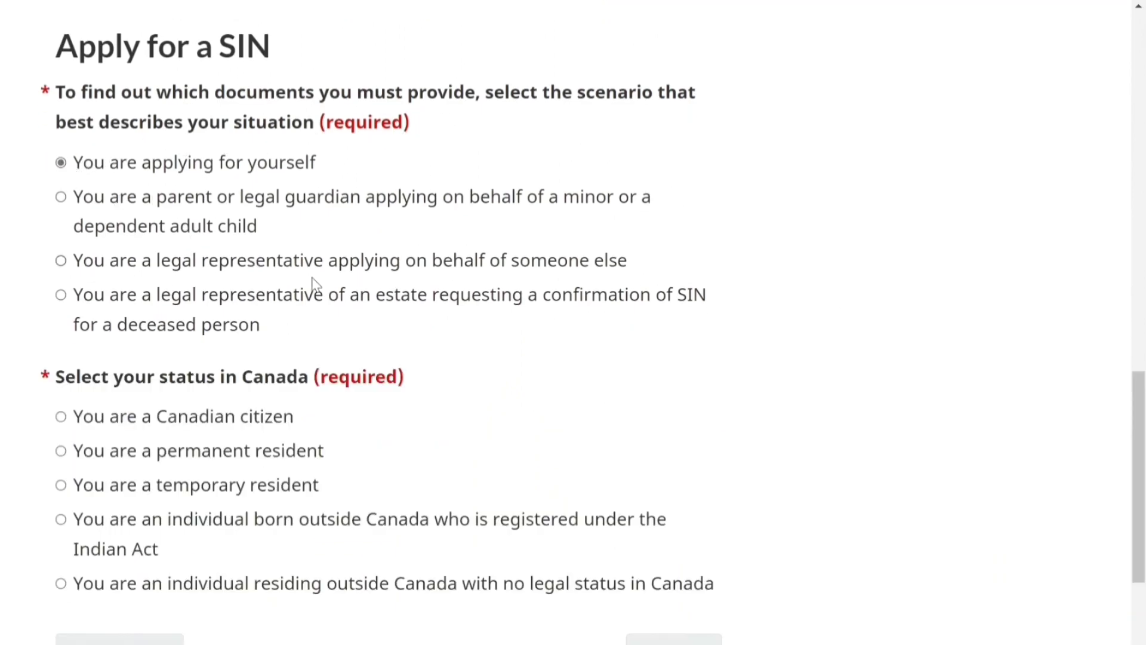
pyautogui.click(61, 485)
pyautogui.moveTo(1139, 485); pyautogui.dragTo(1143, 577)
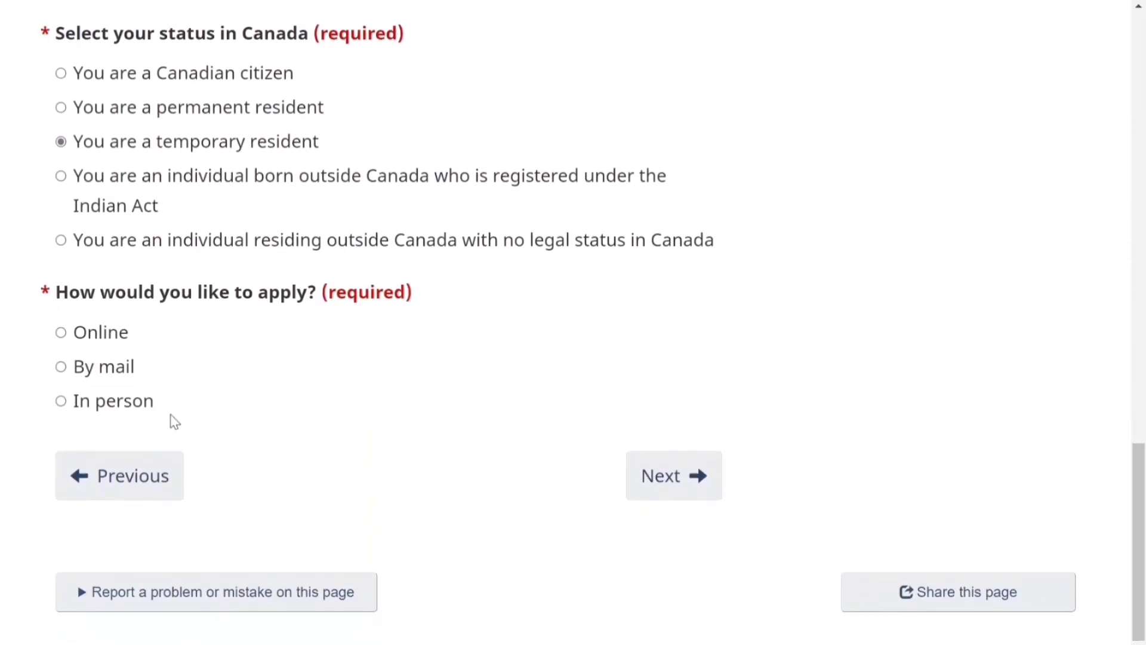
pyautogui.click(60, 401)
pyautogui.moveTo(1142, 400); pyautogui.dragTo(1143, 595)
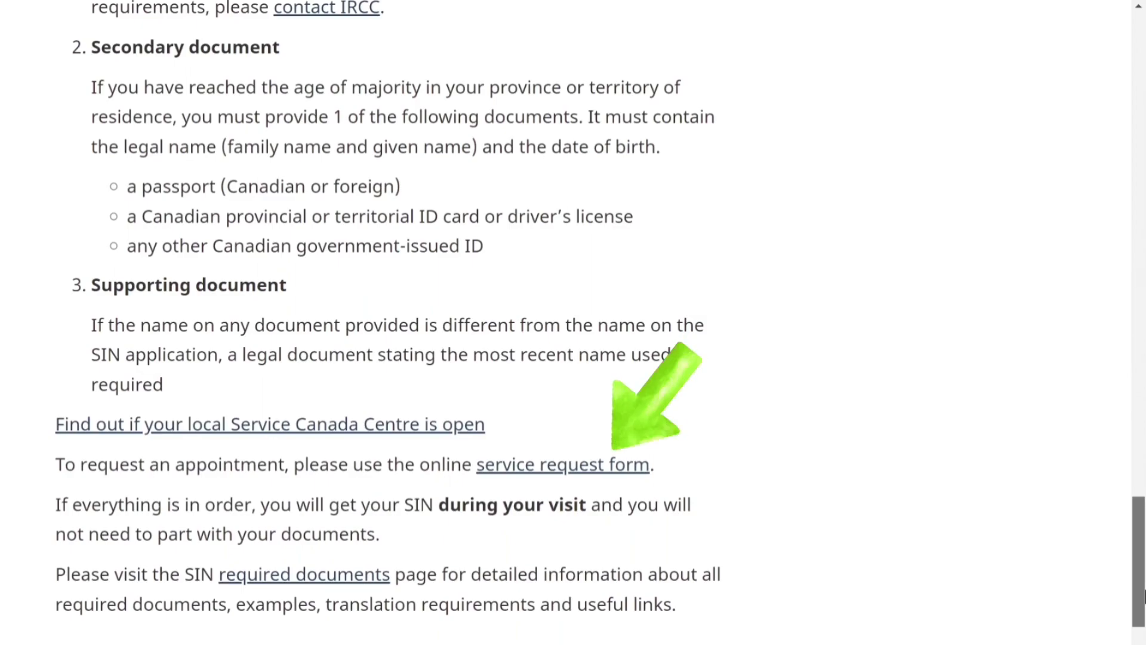
pyautogui.scroll(-3, 970, 430)
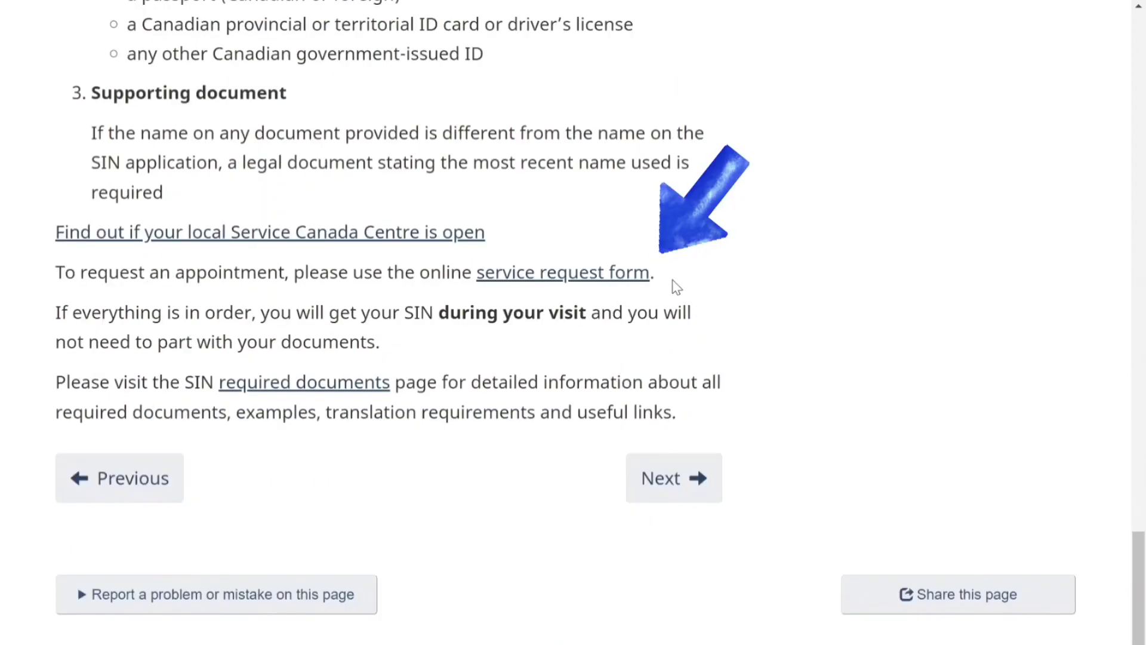
# Open the eServiceCanada service request form and review its Privacy Statement
pyautogui.click(606, 273)
pyautogui.scroll(-3, 915, 289)
pyautogui.click(245, 153)
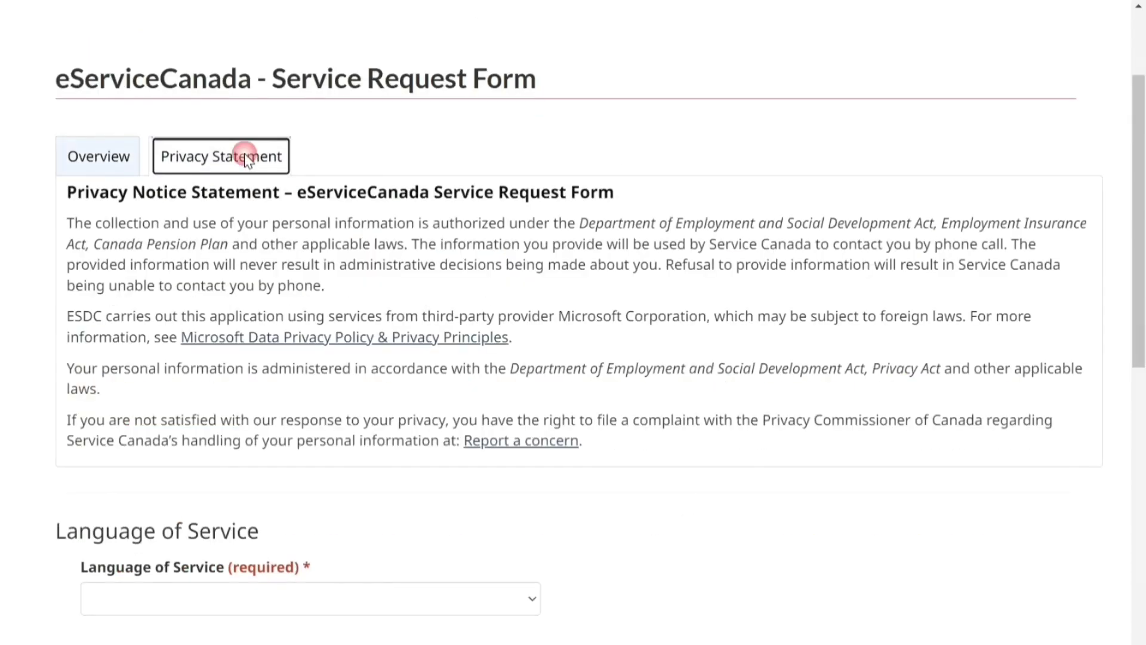
pyautogui.press('Left')
pyautogui.scroll(-2, 1144, 266)
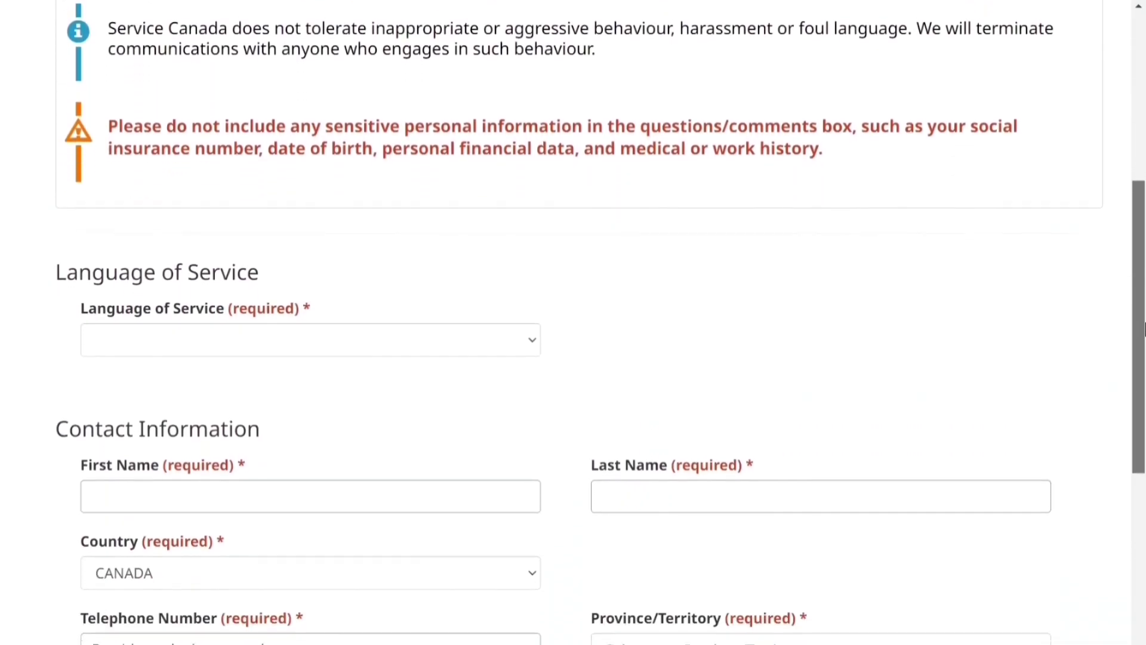
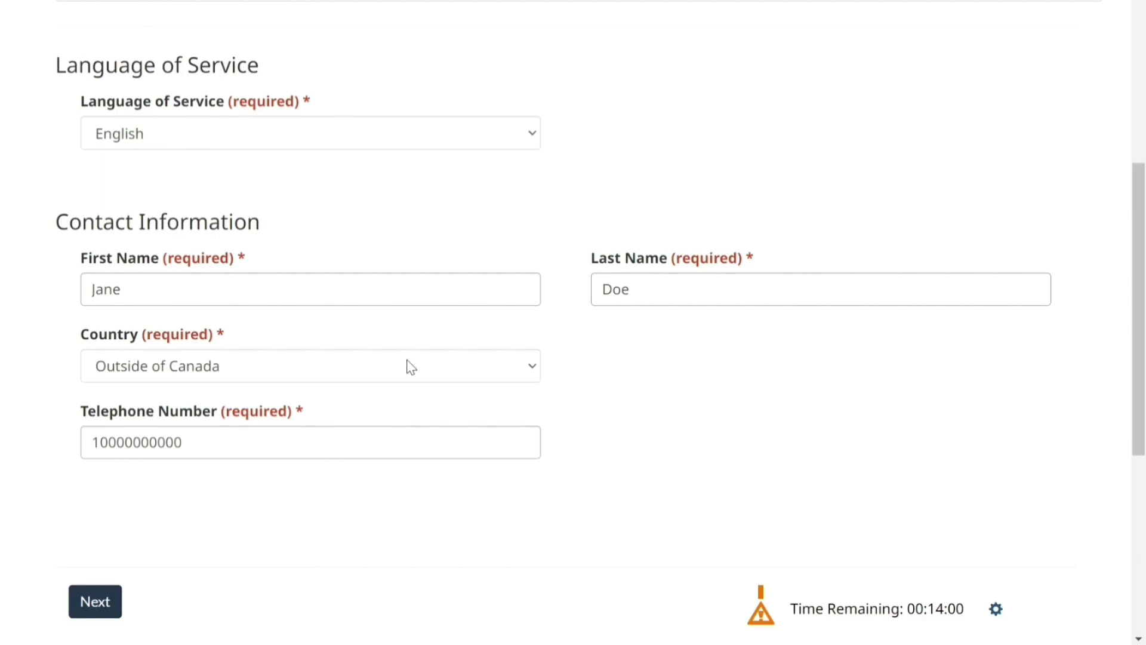
# Set the contact's country to CANADA and the province/territory to Ontario
pyautogui.click(411, 367)
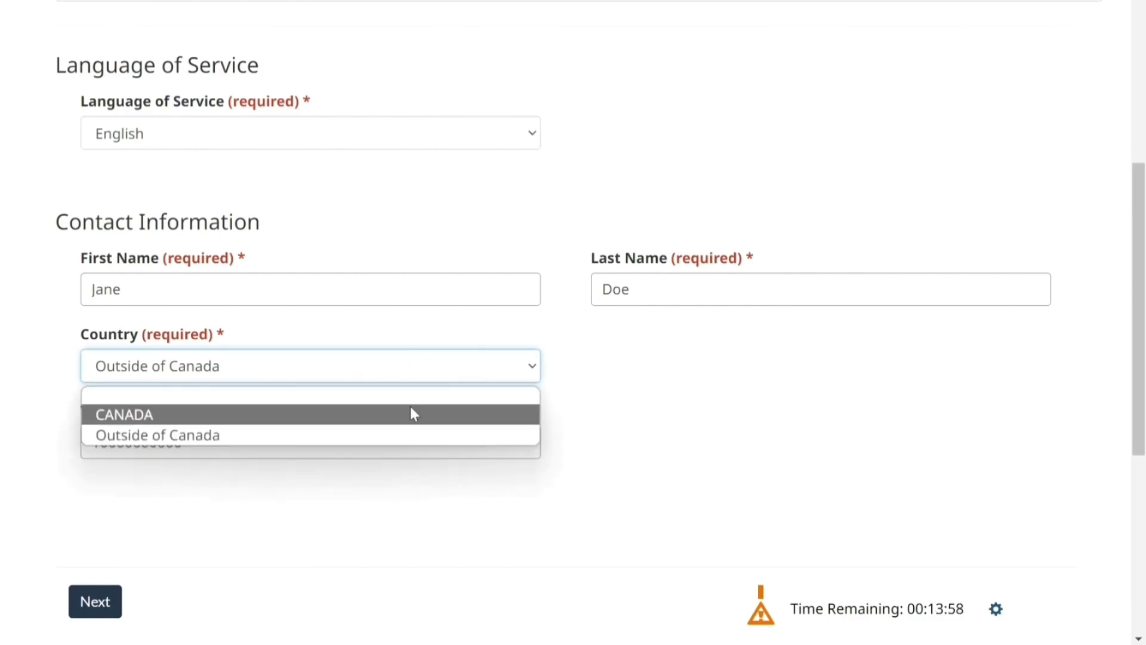
pyautogui.click(412, 415)
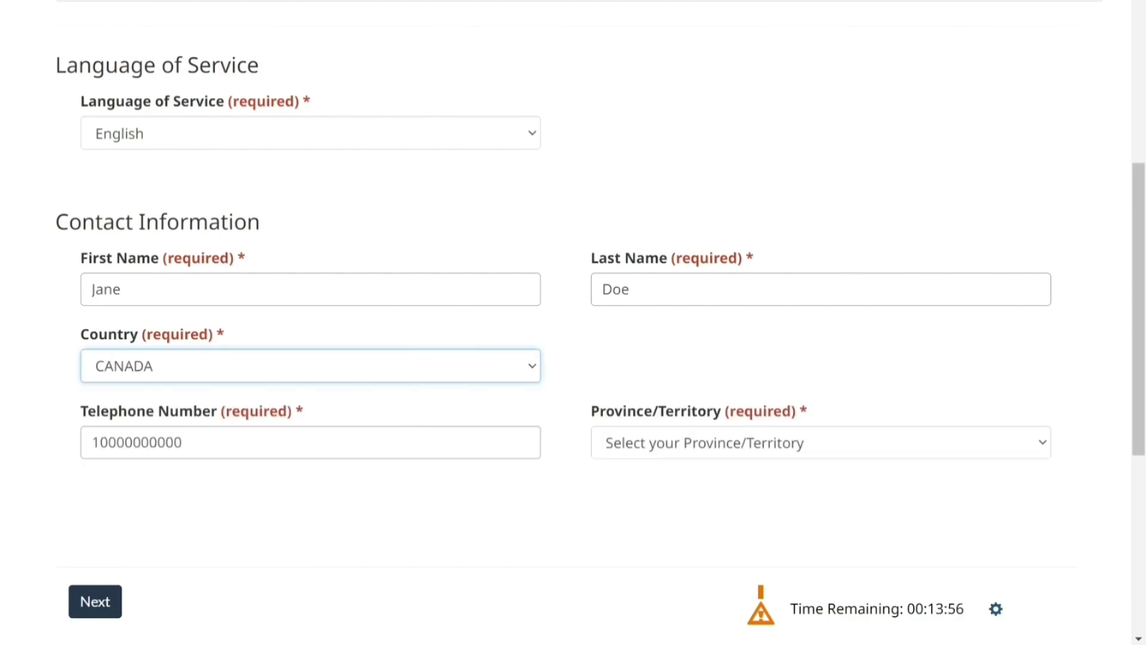
pyautogui.click(655, 442)
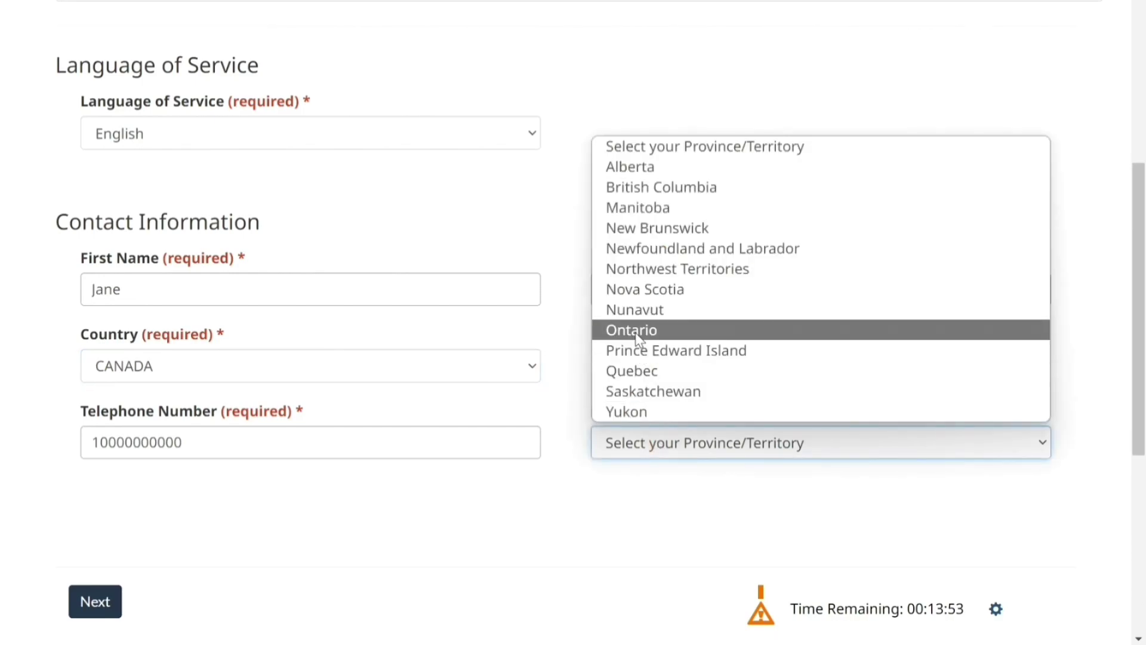
pyautogui.click(639, 400)
# Clear the existing telephone number and continue to the service selection page
pyautogui.hotkey('shift', 'Tab')
pyautogui.press('BackSpace')
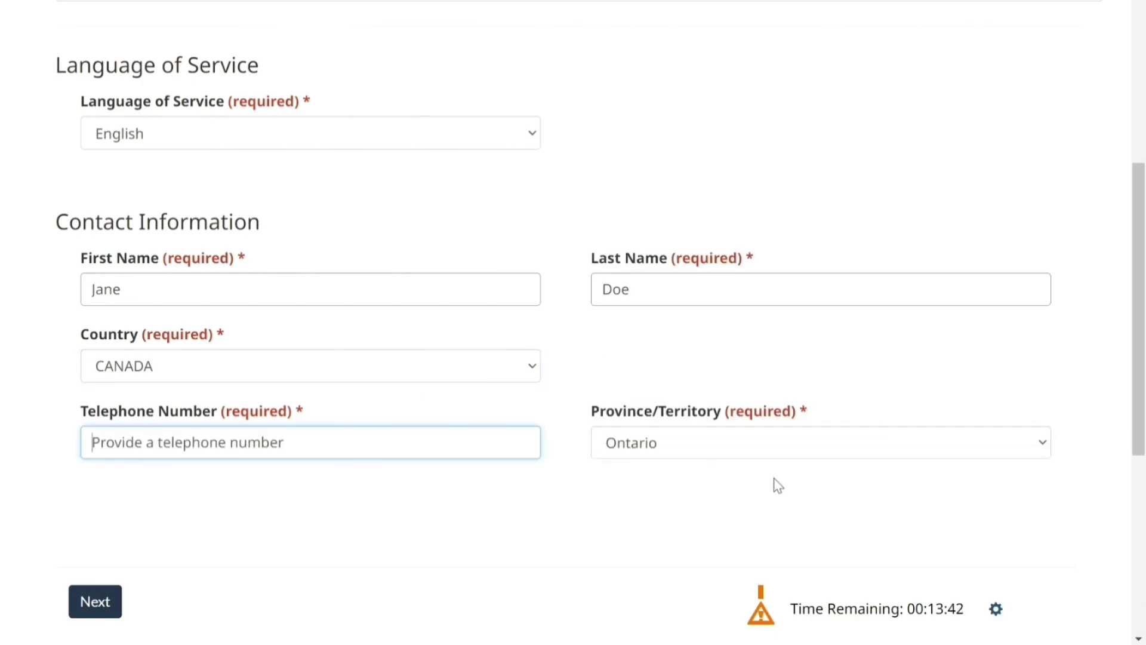
pyautogui.click(86, 614)
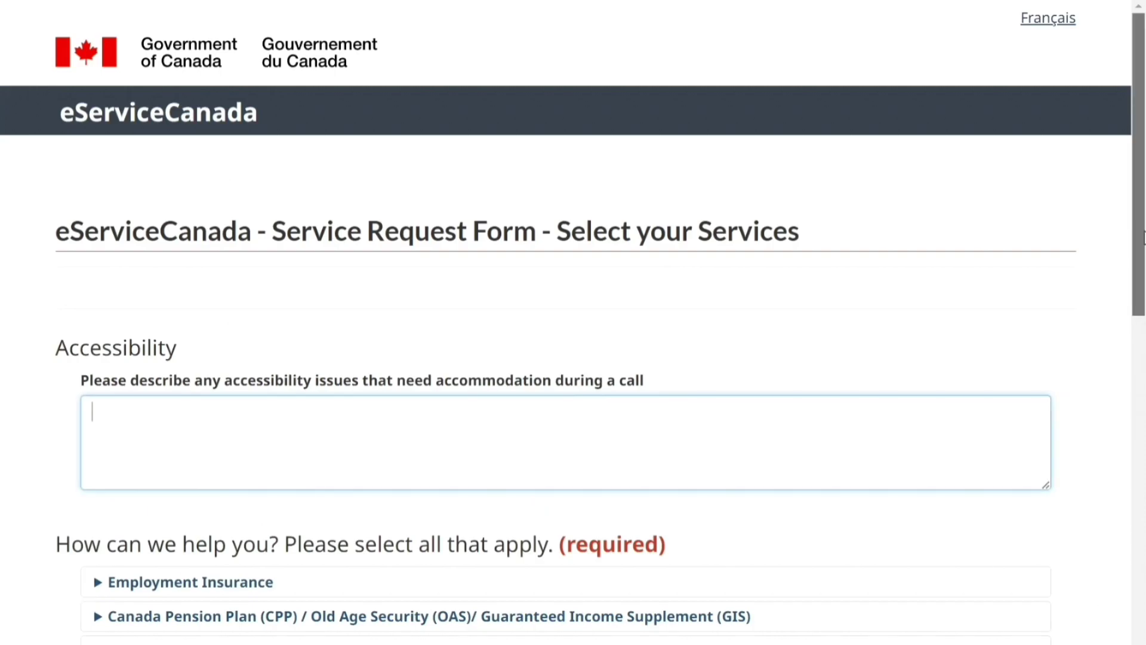
# Expand the Social Insurance Number (SIN) heading and scroll to the bottom of its service checkboxes
pyautogui.scroll(-3, 1143, 304)
pyautogui.moveTo(1144, 304); pyautogui.dragTo(1144, 396)
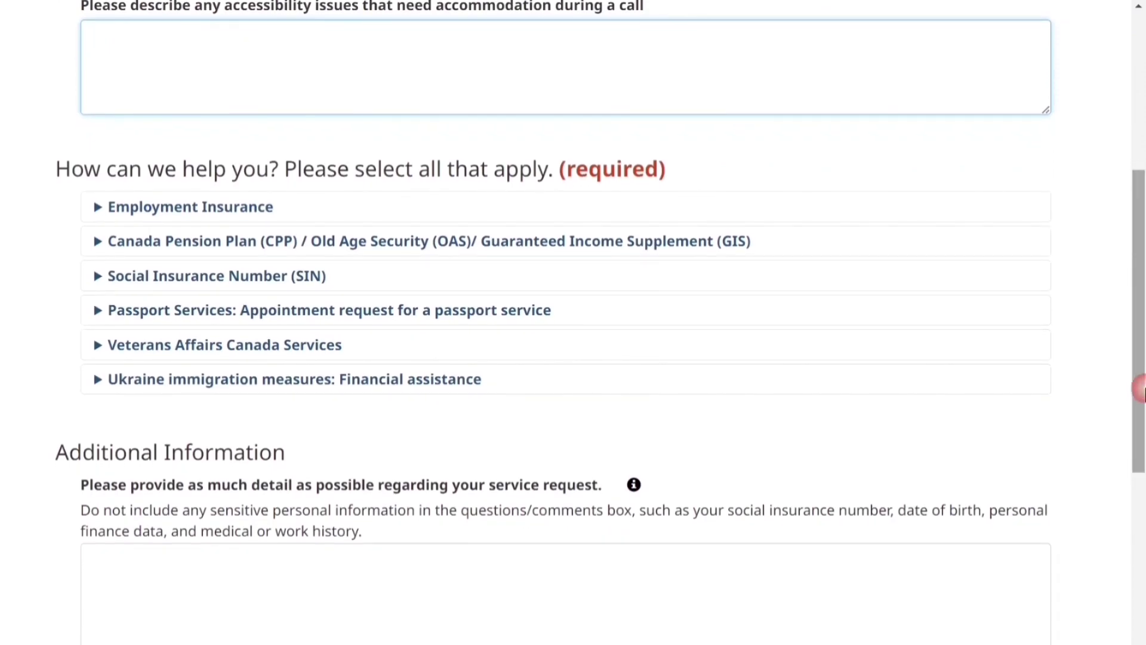
pyautogui.click(327, 277)
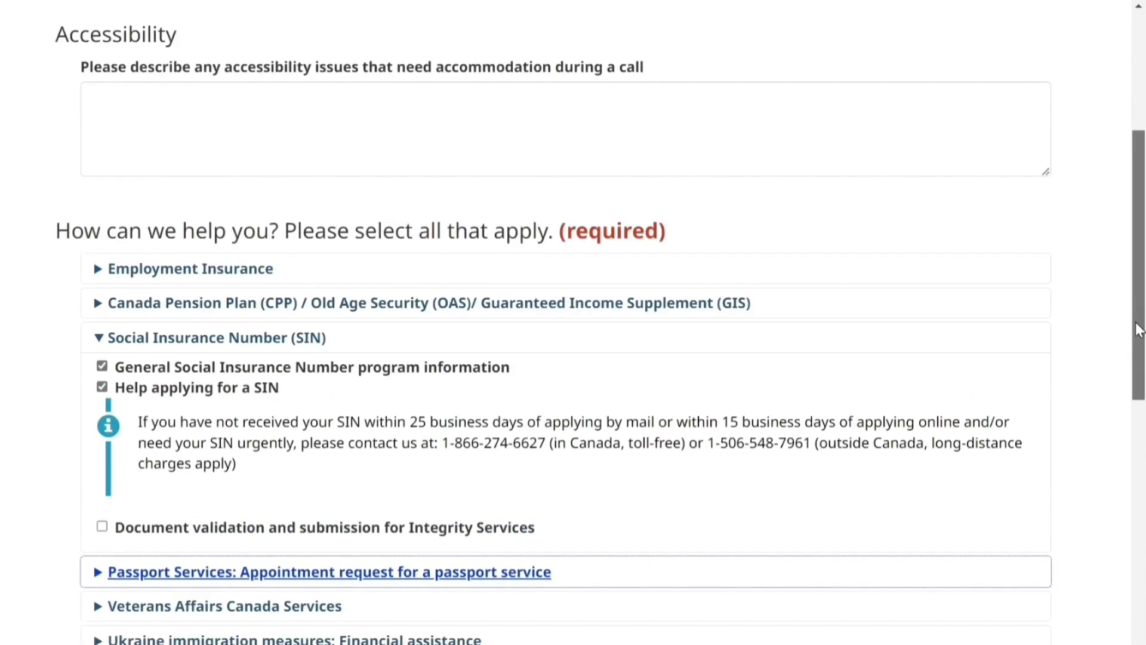
pyautogui.moveTo(1138, 330); pyautogui.dragTo(1142, 499)
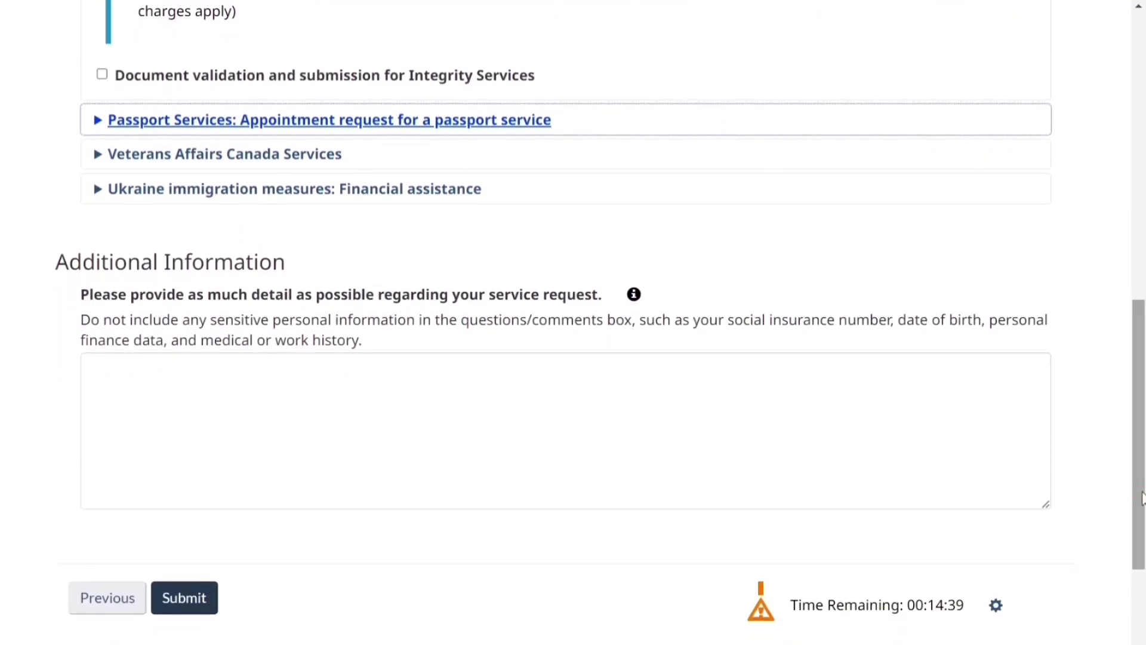